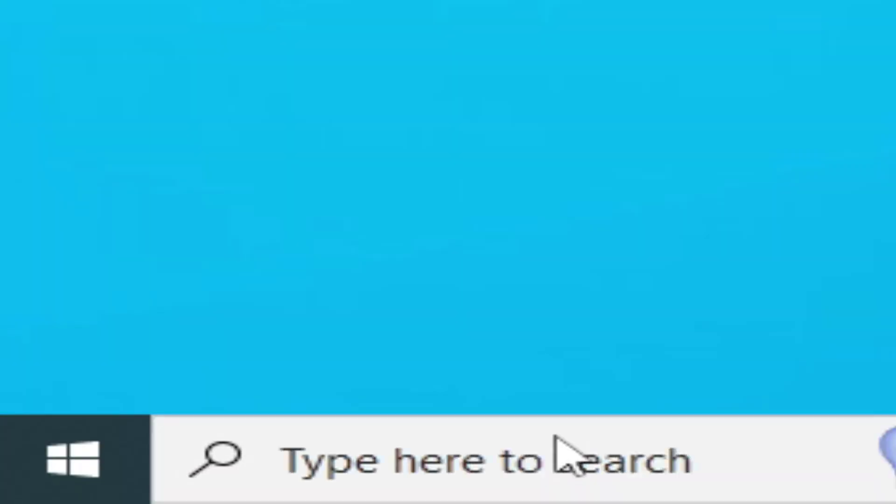
Search Windows for 'sysdm.cpl' and open the System Properties control panel item
click(114, 493)
right_click(115, 494)
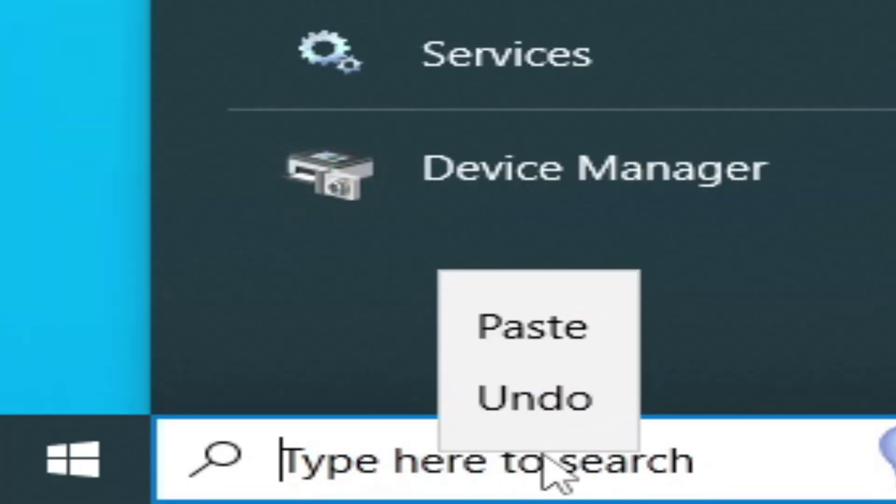
click(540, 333)
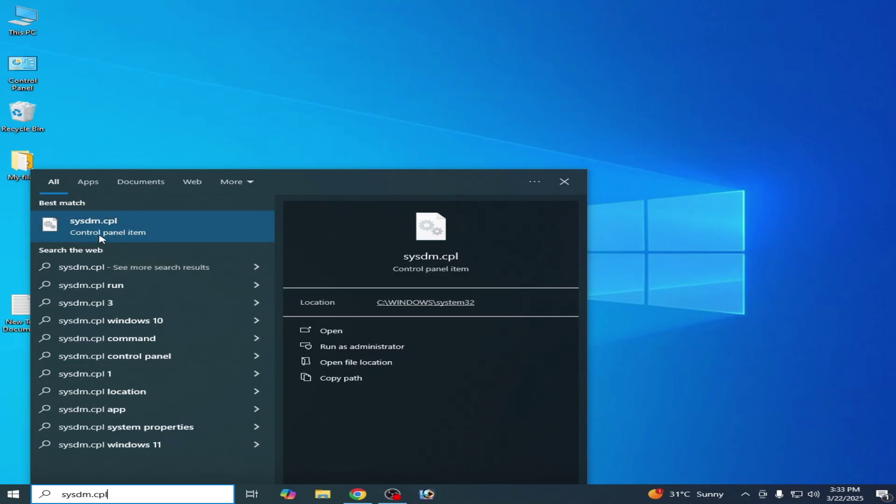
click(98, 233)
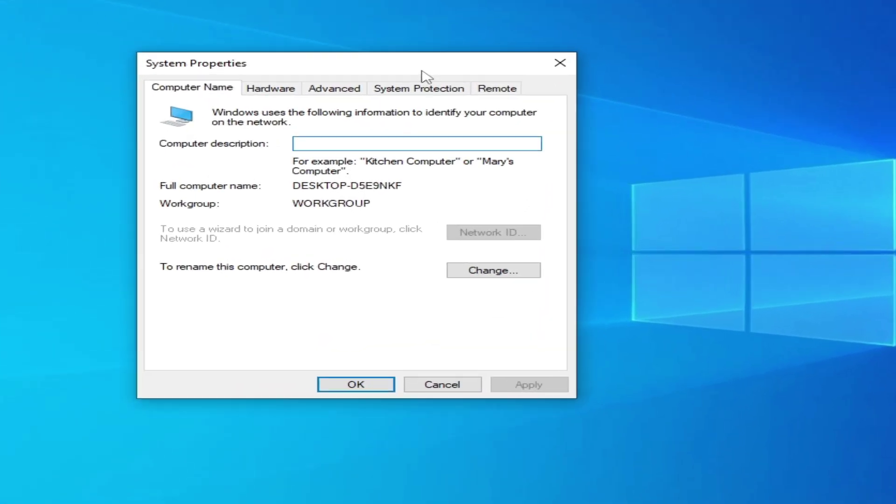
Open Environment Variables from the Advanced tab, and create a new desktop text document opened in Notepad
click(150, 39)
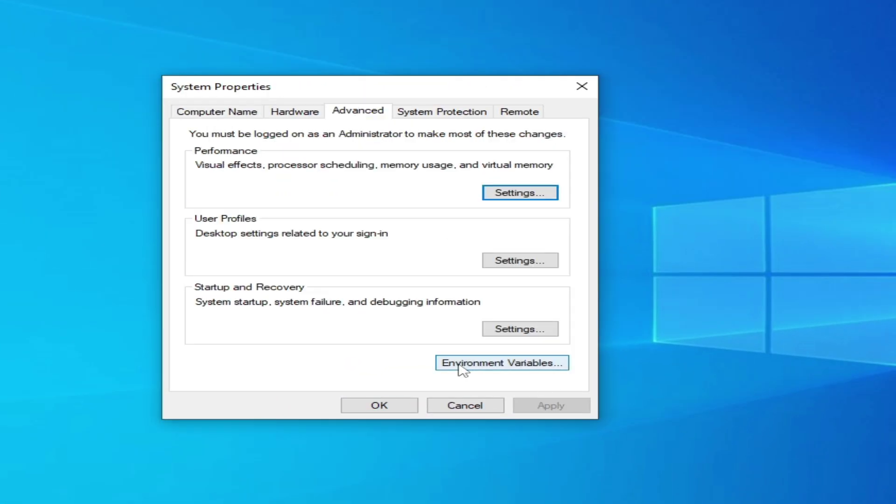
click(470, 368)
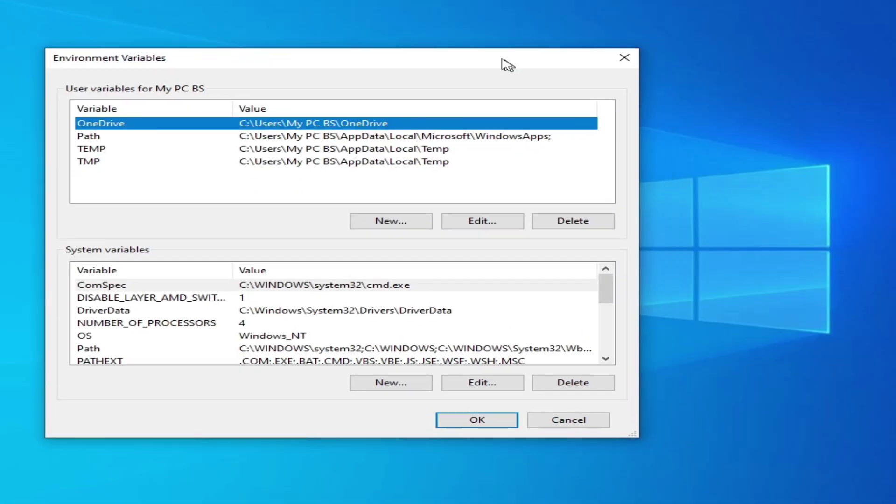
right_click(775, 230)
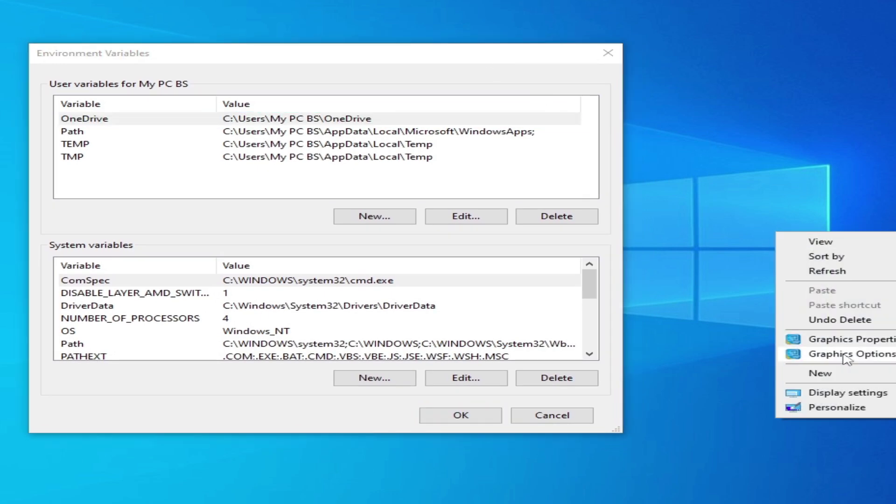
mouse_move(844, 374)
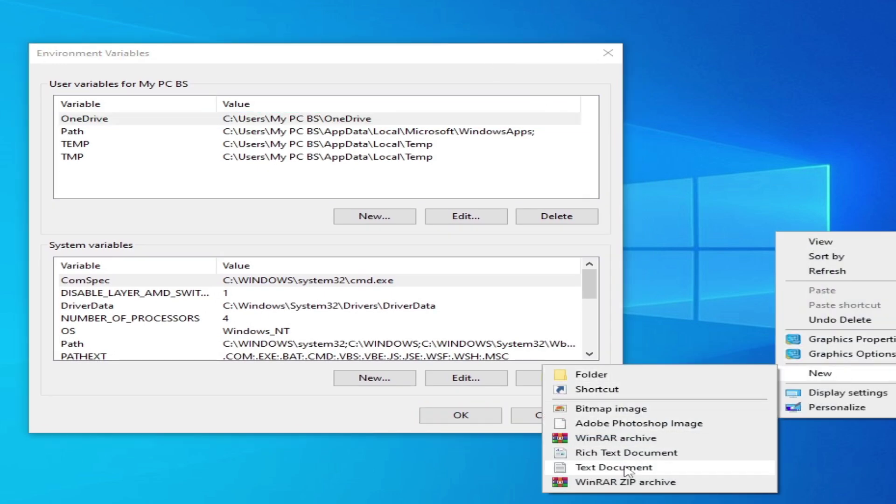
click(628, 468)
click(802, 265)
double_click(794, 281)
drag(205, 320, 716, 321)
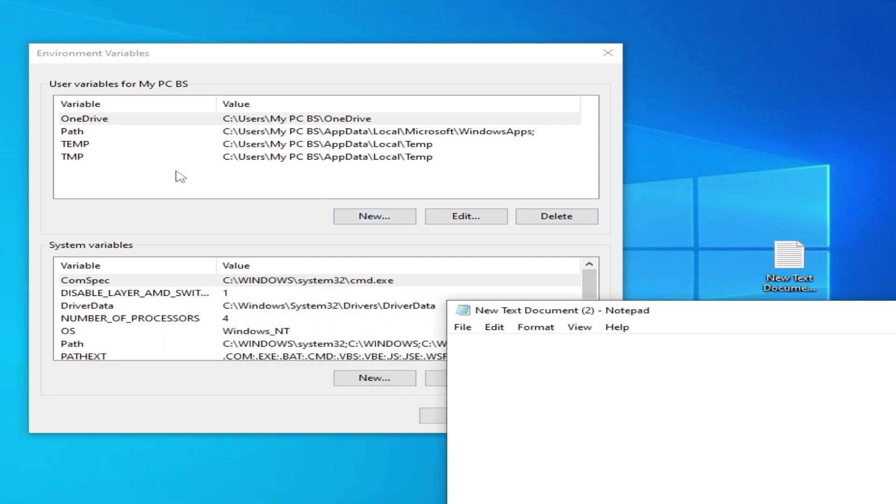
click(85, 147)
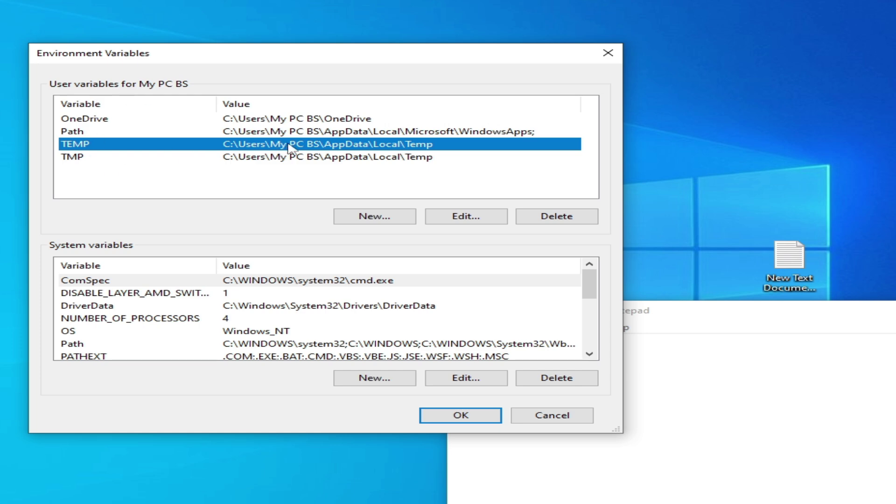
Copy the user TEMP value %USERPROFILE%\AppData\Local\Temp into the Notepad note, leaving TEMP unchanged
click(470, 216)
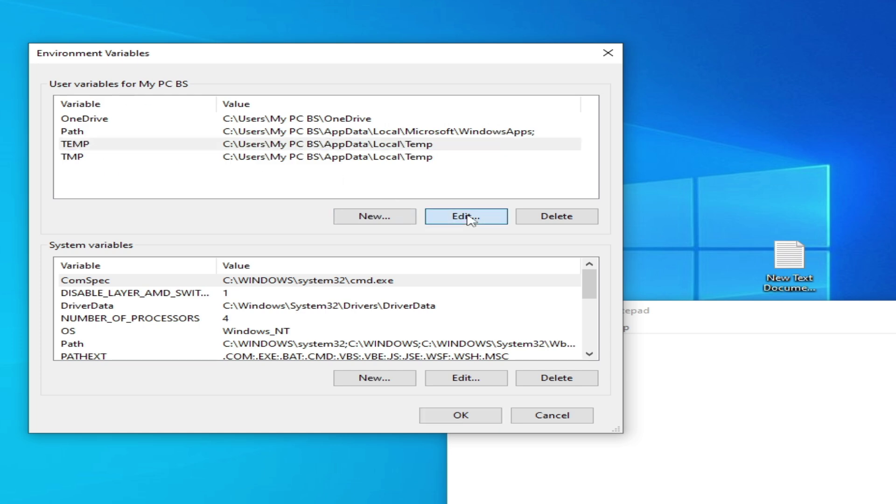
click(488, 244)
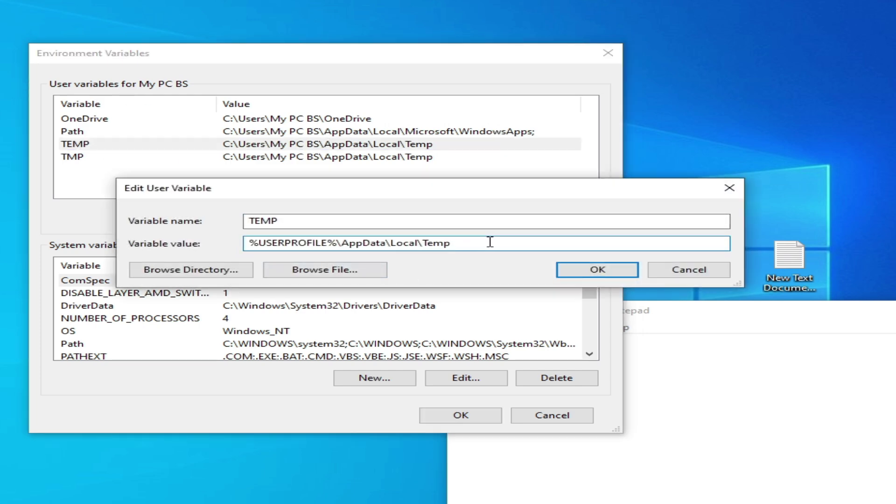
drag(502, 244, 223, 248)
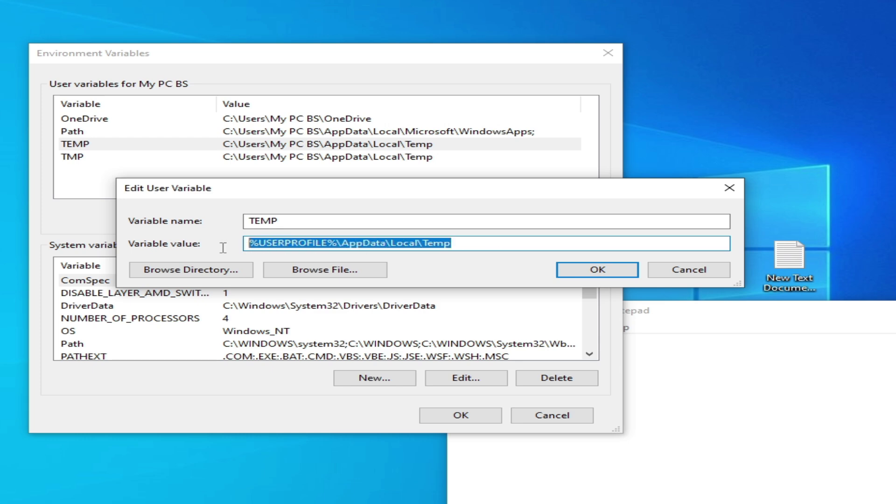
right_click(285, 247)
click(333, 291)
click(657, 368)
right_click(541, 362)
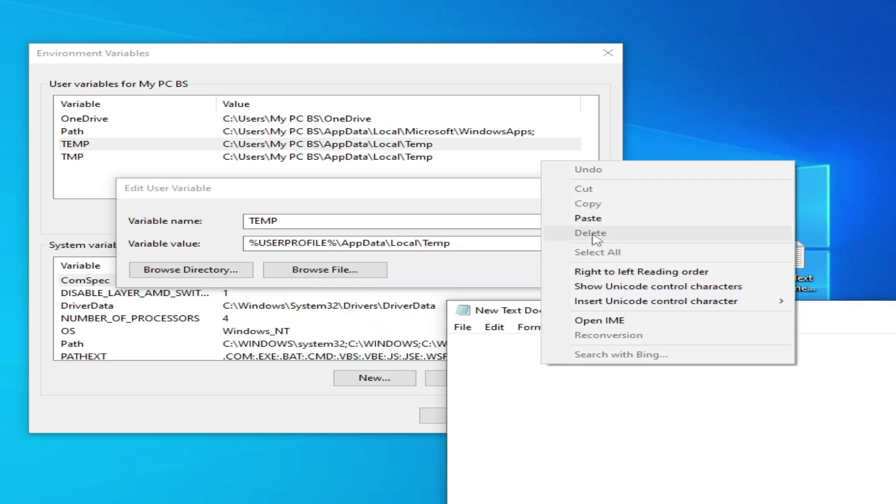
click(589, 218)
click(703, 271)
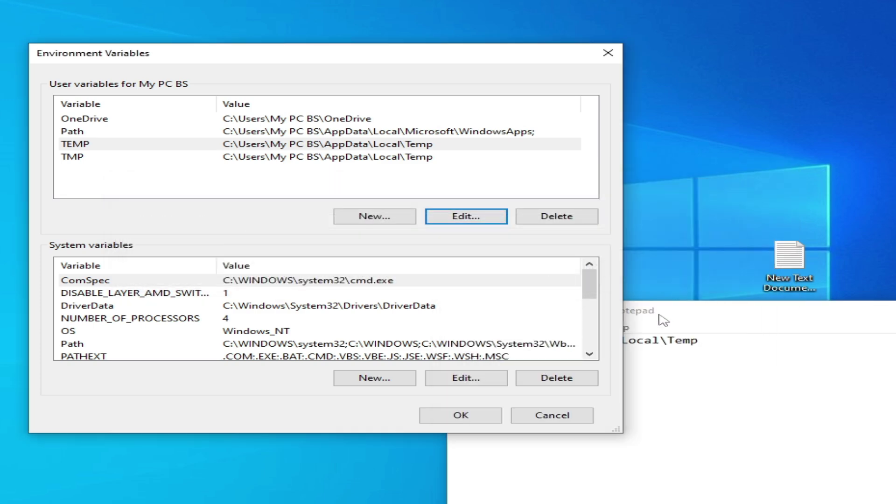
Bring up the second Notepad note holding the D:\Temp C:\Temp replacement paths
drag(674, 322, 707, 431)
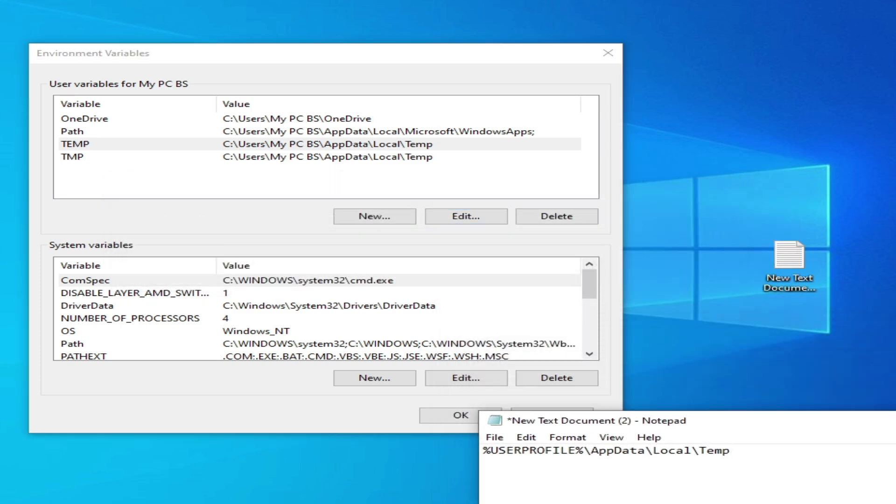
key(alt+Tab)
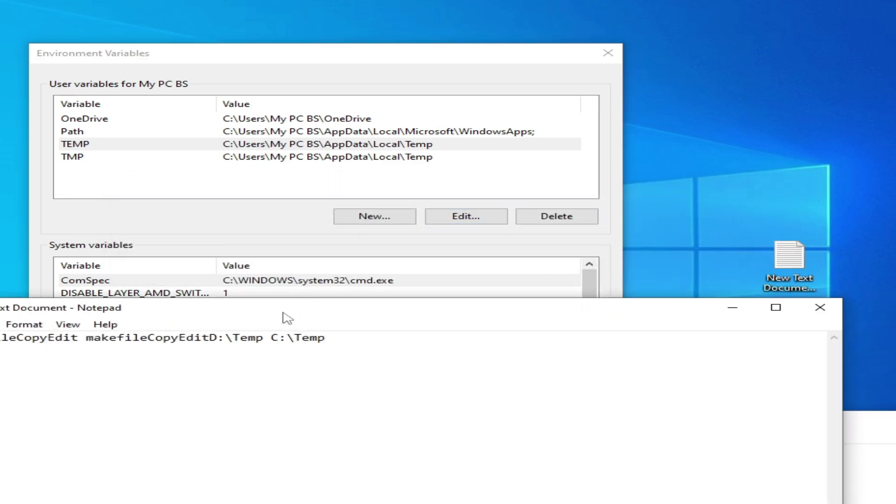
drag(287, 319, 608, 280)
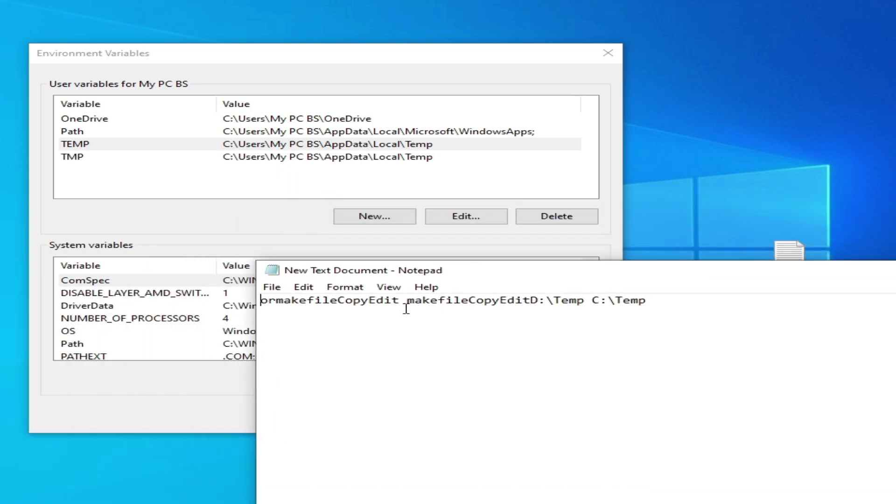
drag(664, 299, 561, 304)
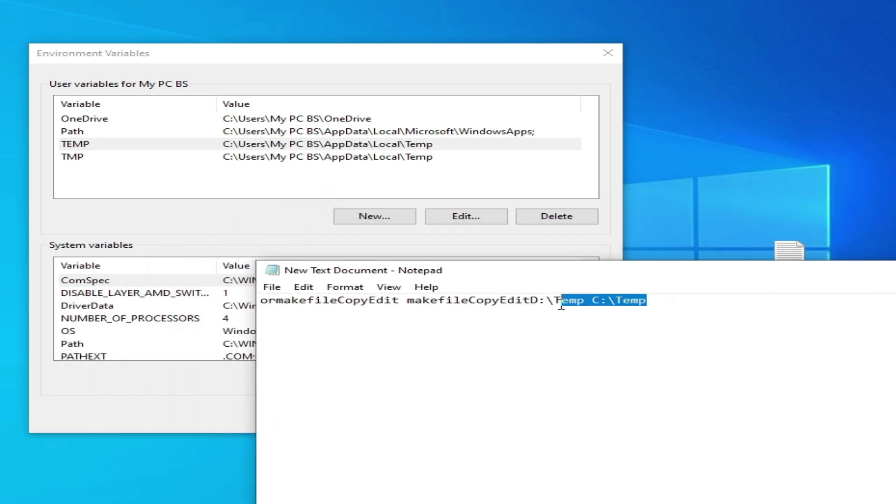
Copy the note's path line and set the user TEMP variable to it
click(601, 336)
click(77, 154)
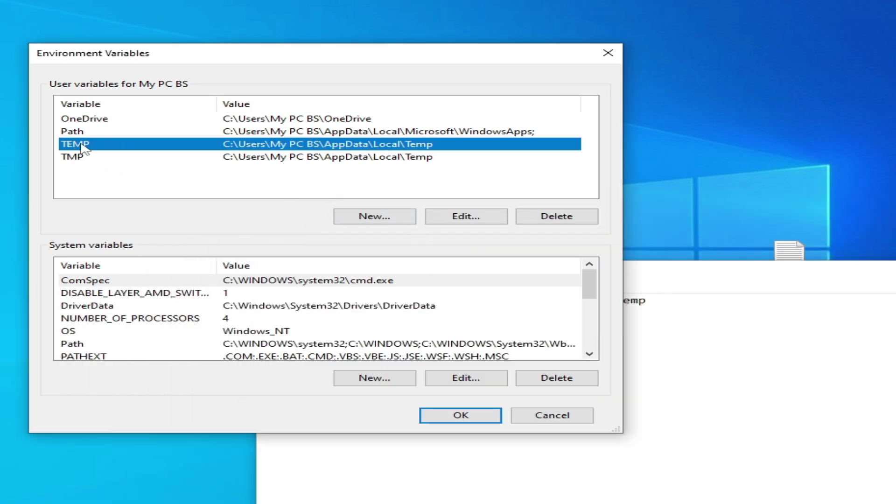
click(441, 216)
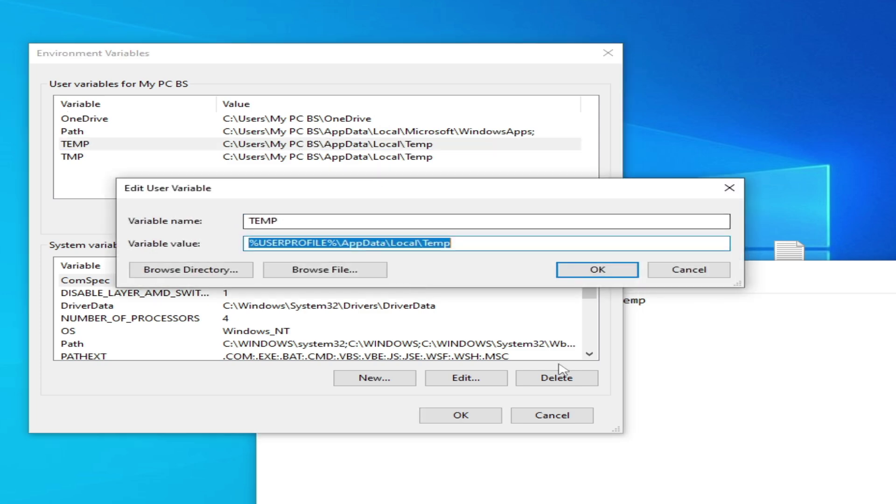
click(772, 465)
drag(666, 306, 256, 302)
right_click(295, 304)
click(326, 342)
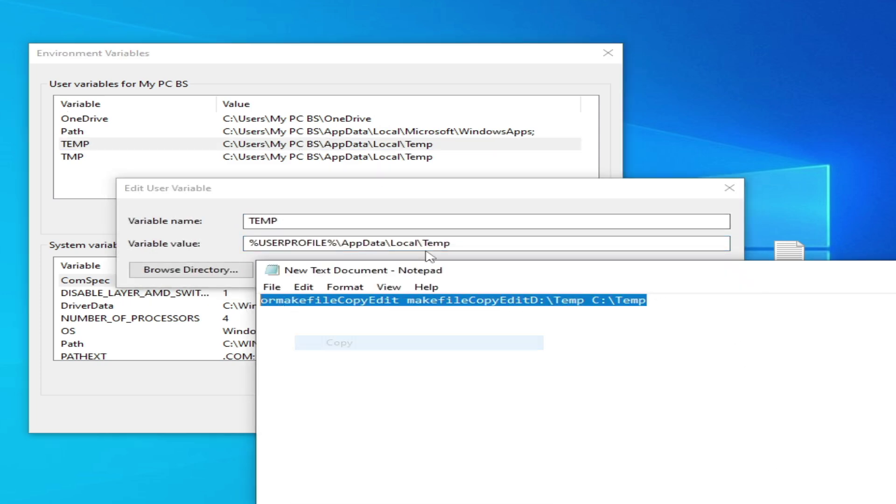
drag(466, 194, 429, 197)
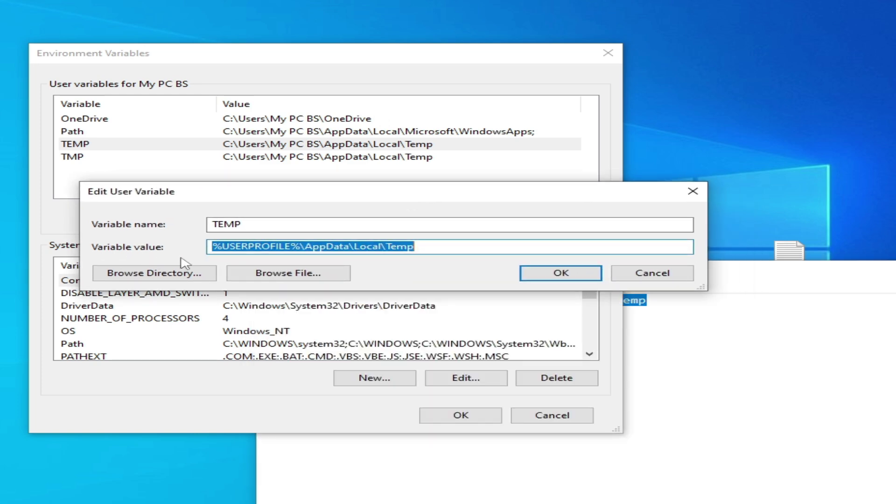
right_click(399, 247)
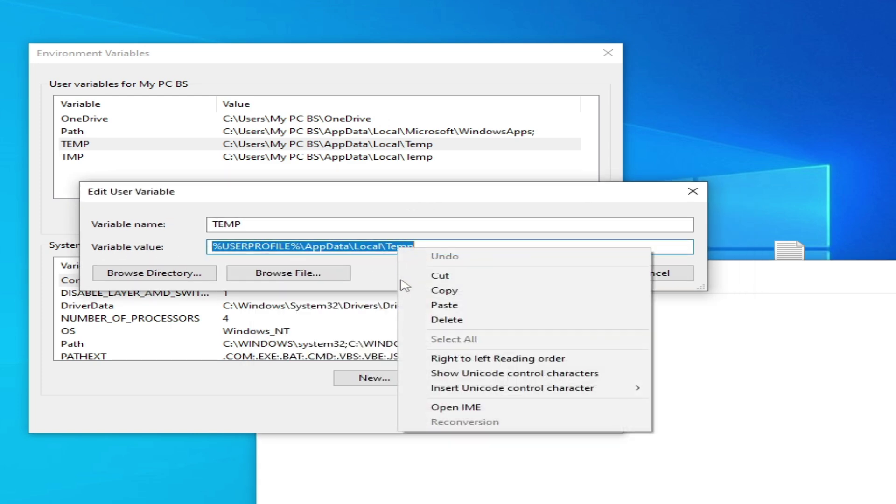
click(434, 304)
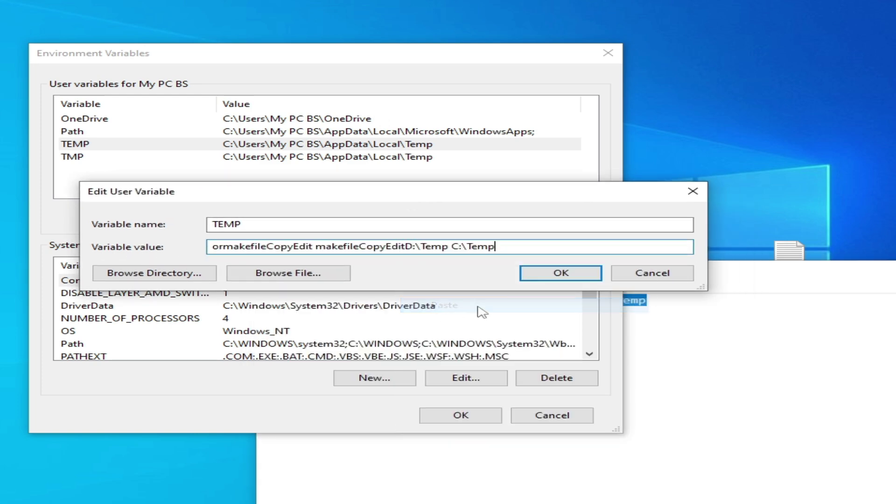
click(545, 273)
Set the user TMP variable to the same D:\Temp C:\Temp path line
click(70, 158)
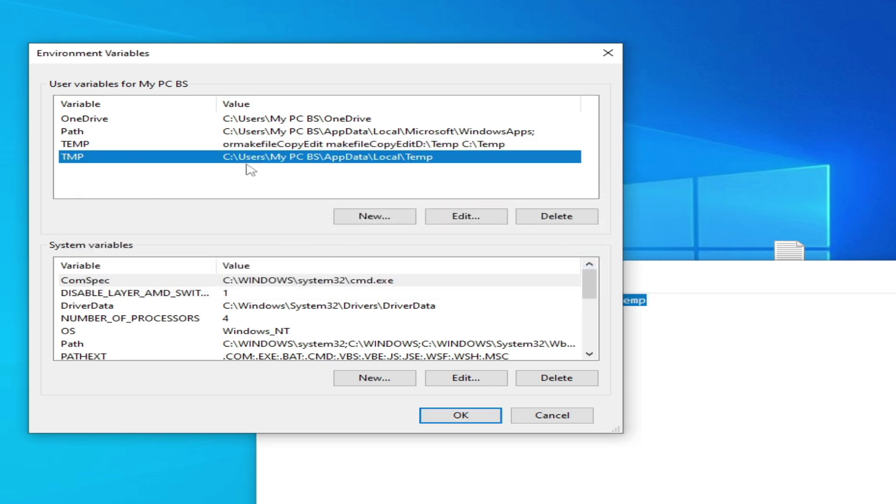
click(450, 218)
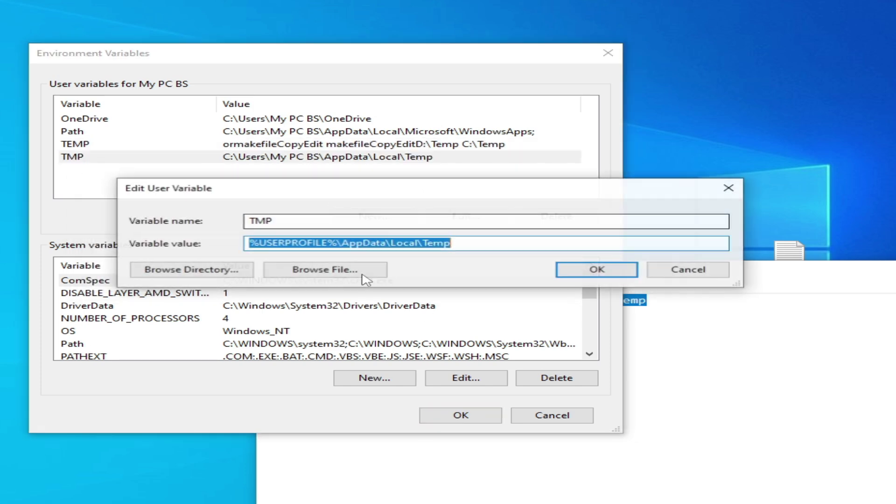
right_click(404, 241)
click(427, 296)
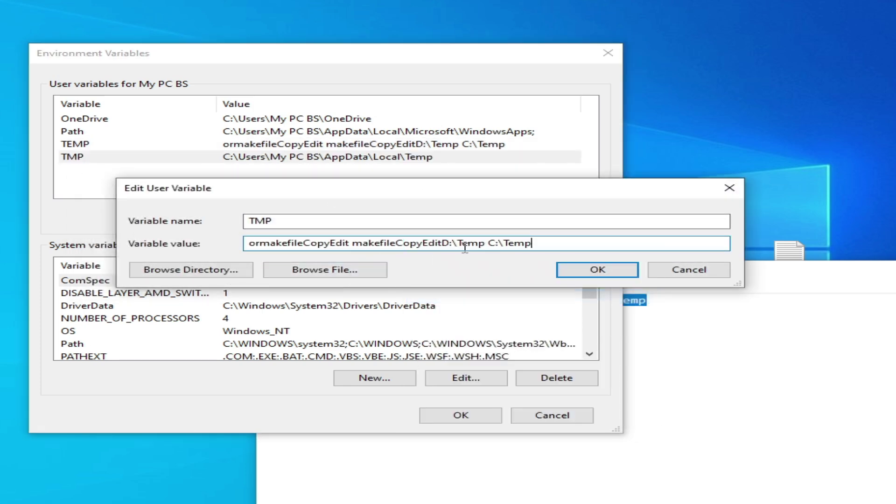
click(593, 269)
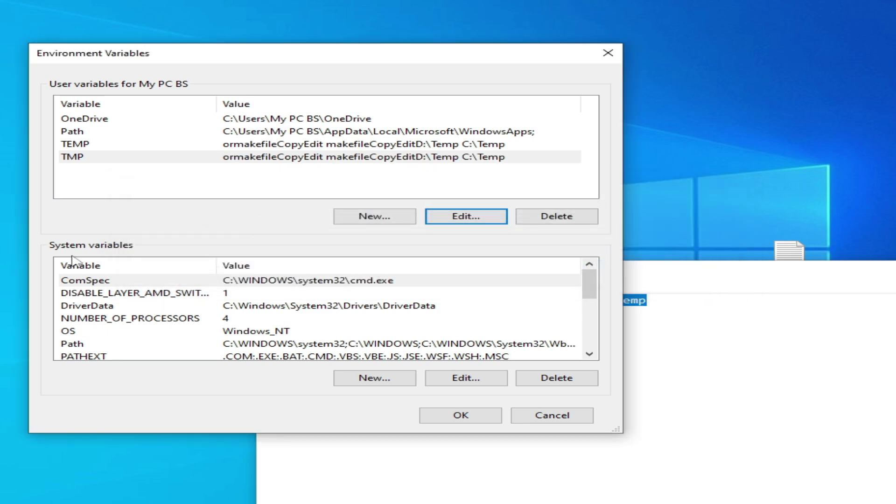
Open the system TEMP variable and copy its original %SystemRoot%\TEMP value
scroll(589, 290, down, 4)
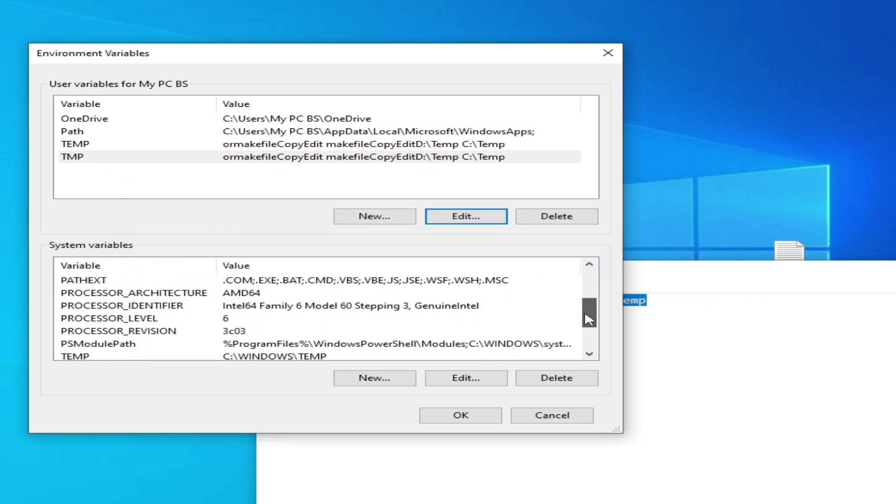
click(86, 307)
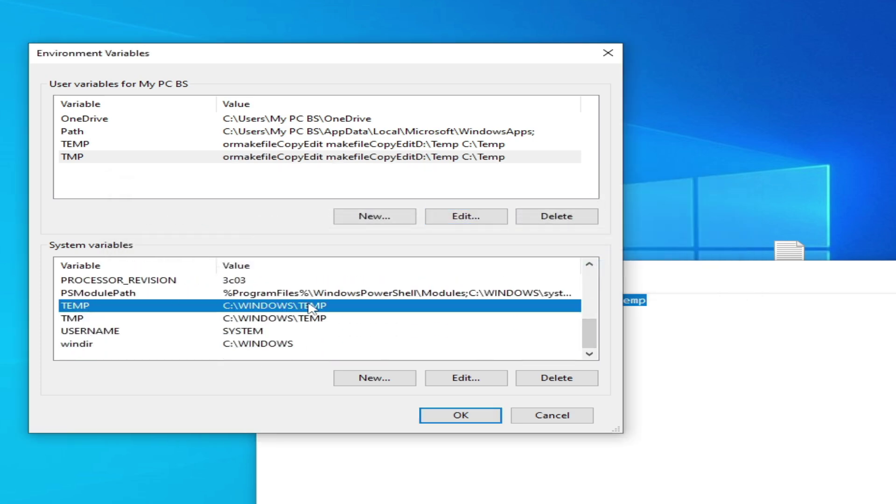
click(466, 378)
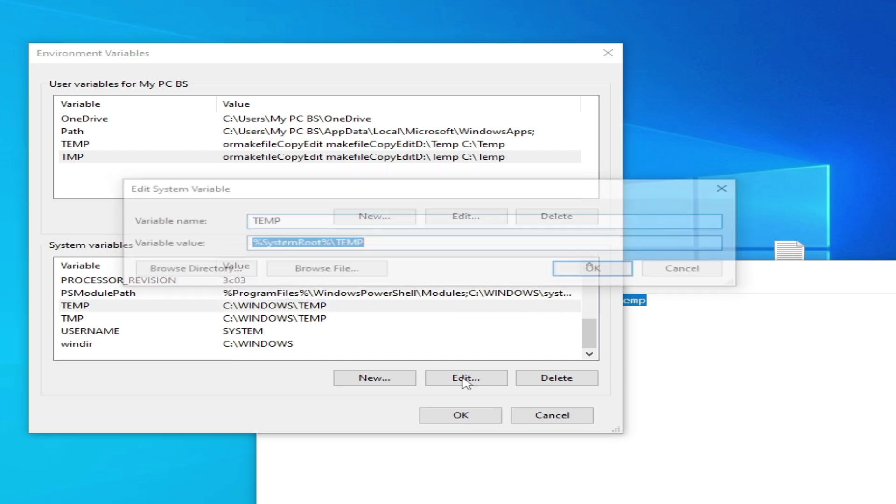
right_click(331, 245)
click(375, 284)
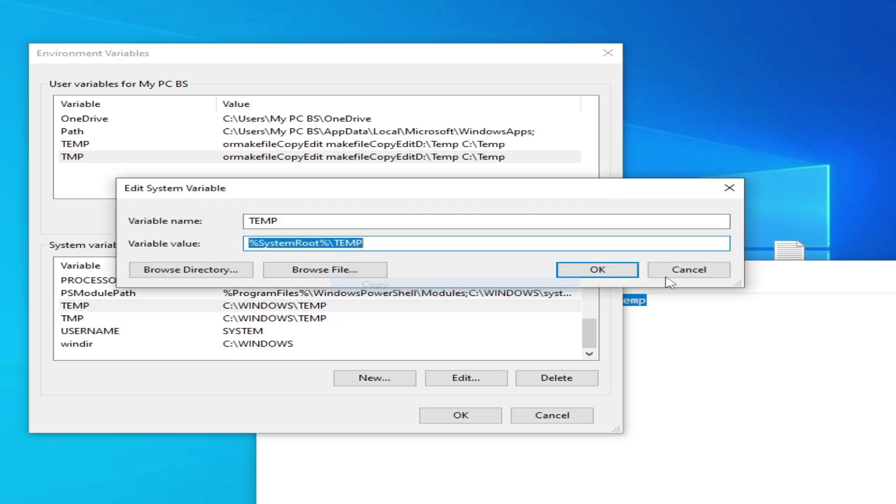
Paste the original %SystemRoot%\TEMP value into the Notepad note and save it
drag(840, 280, 312, 299)
click(606, 288)
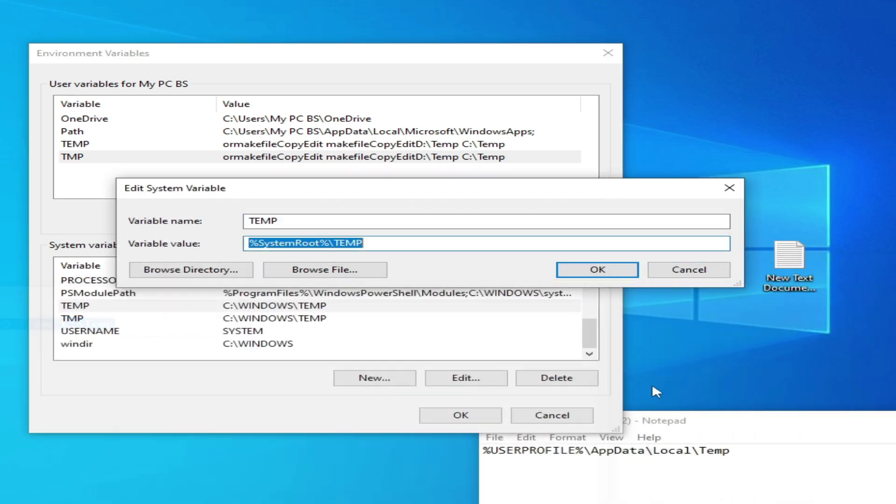
drag(723, 424, 605, 274)
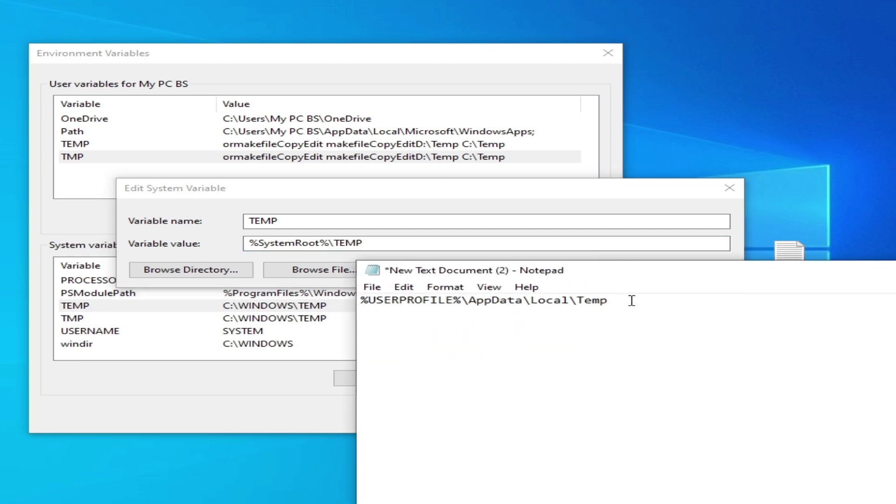
right_click(414, 345)
click(424, 400)
click(377, 290)
click(402, 347)
drag(622, 276, 645, 323)
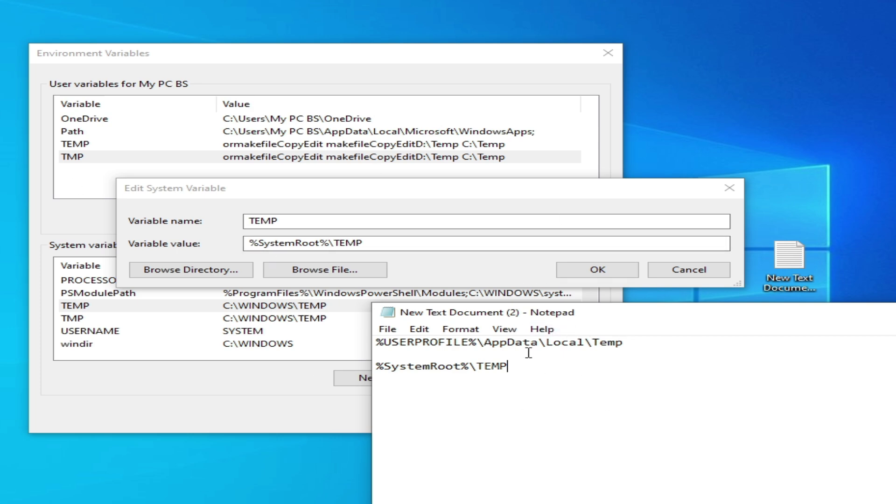
click(389, 329)
click(402, 390)
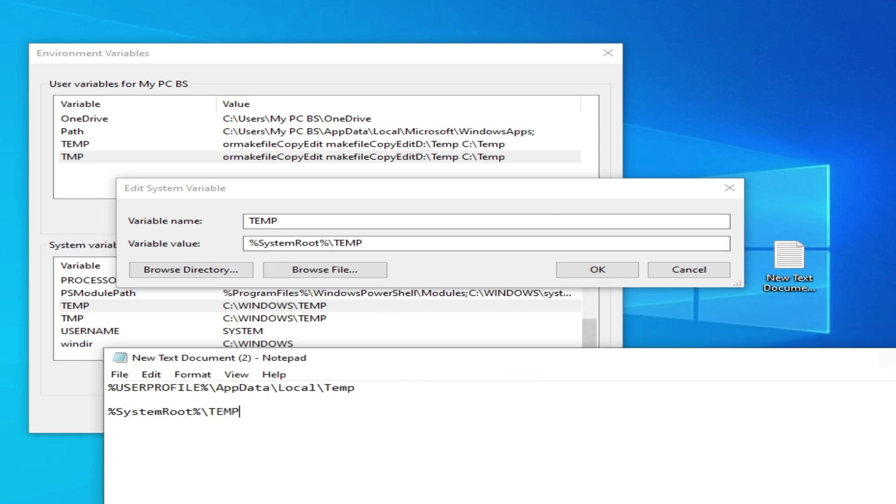
key(alt+F4)
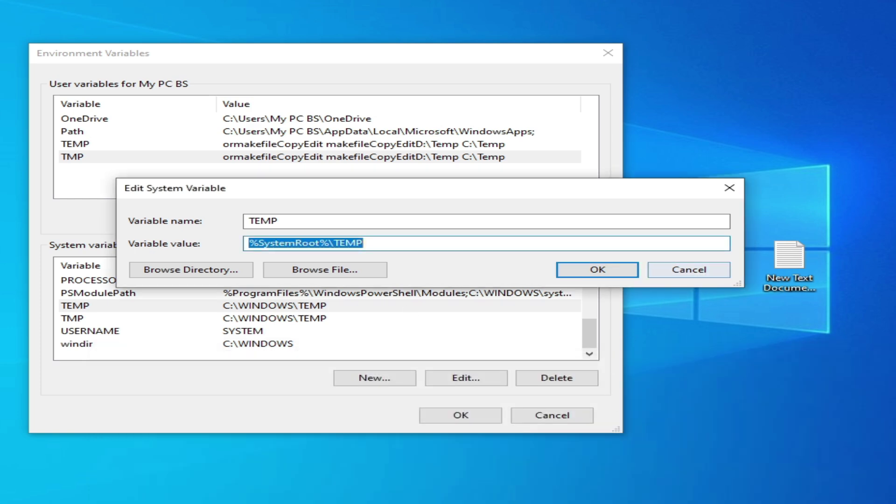
Replace the system TEMP value with the copied D:\Temp C:\Temp path line
key(alt+Tab)
drag(347, 358, 358, 300)
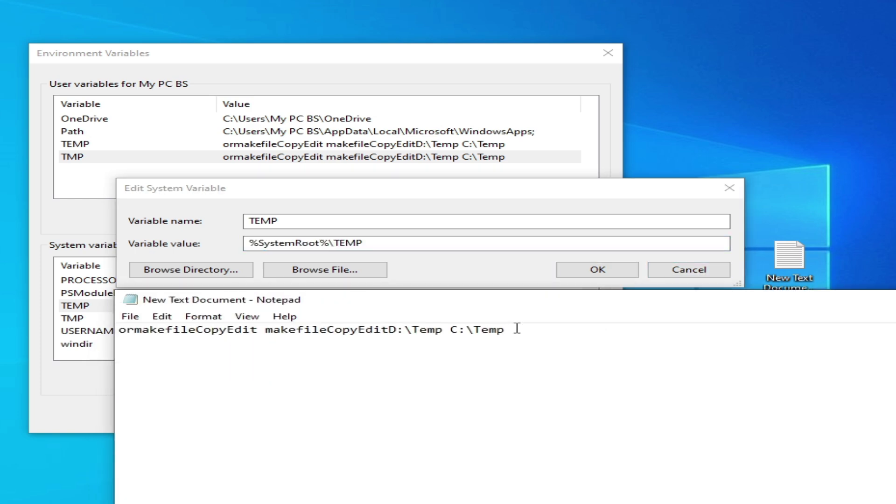
drag(516, 329, 121, 336)
right_click(122, 336)
click(146, 378)
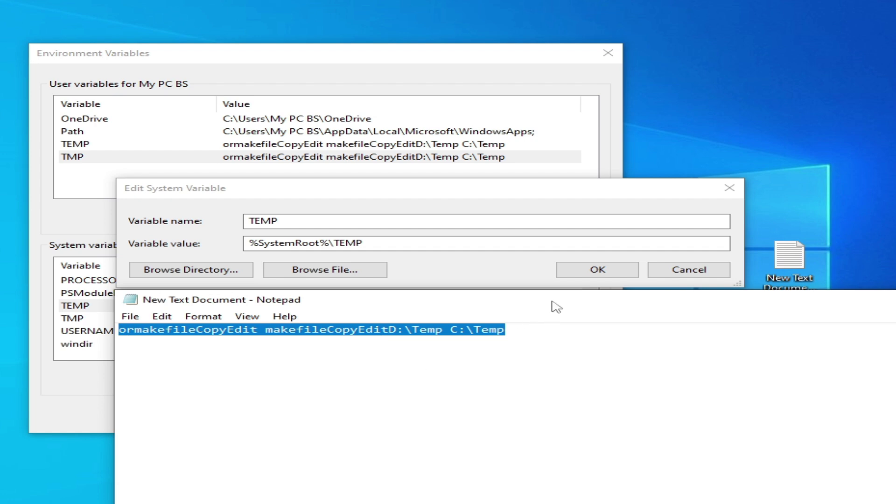
drag(557, 306, 558, 362)
click(359, 243)
drag(359, 242, 213, 249)
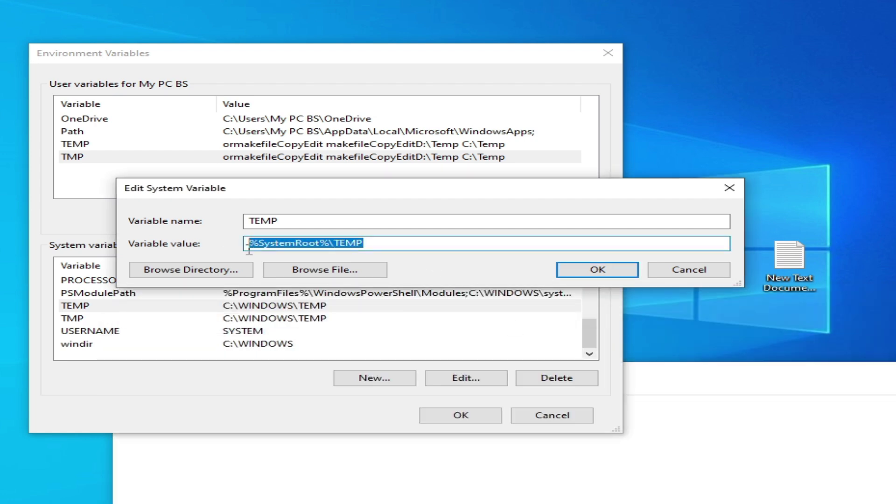
right_click(286, 246)
click(327, 304)
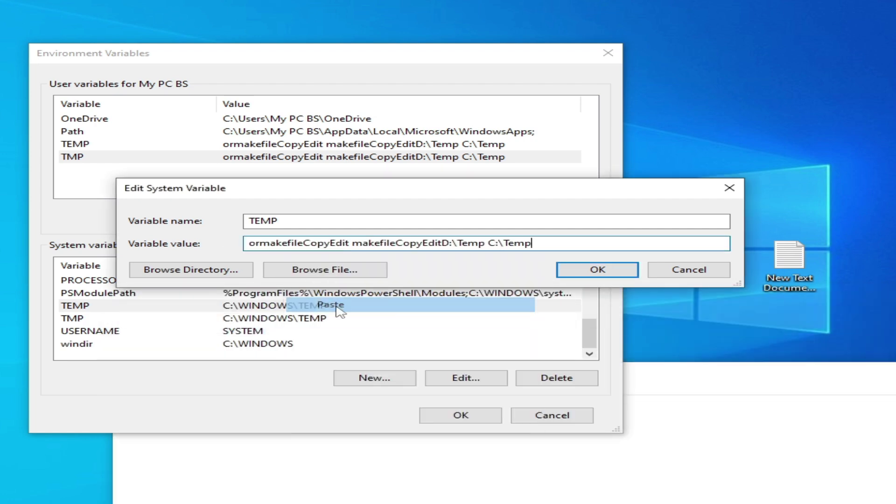
click(618, 270)
Set the system TMP variable to the copied D:\Temp C:\Temp path line
scroll(590, 332, down, 1)
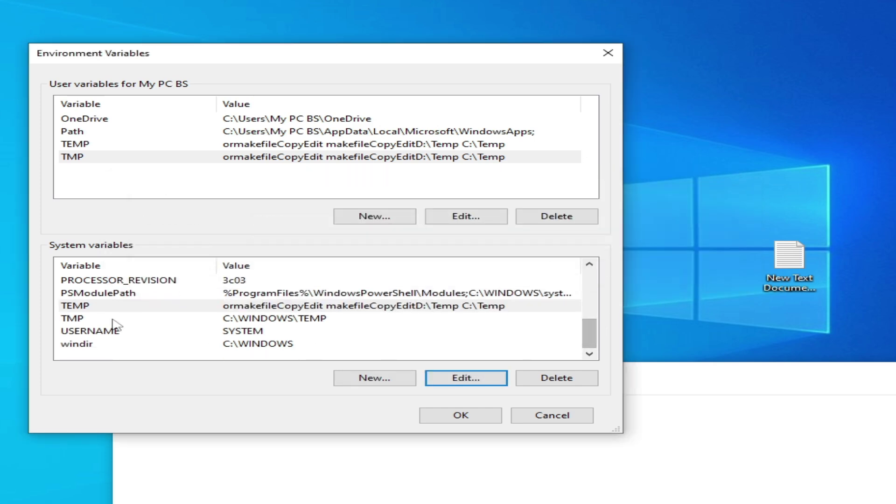
click(82, 320)
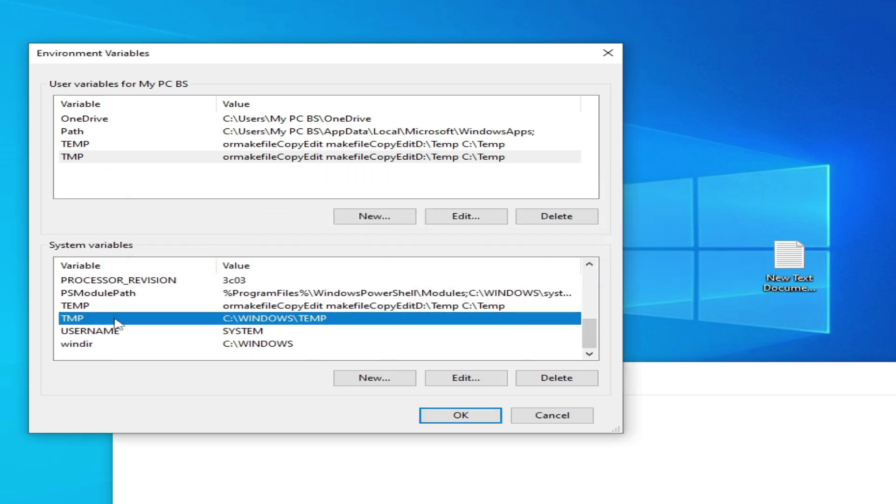
click(441, 375)
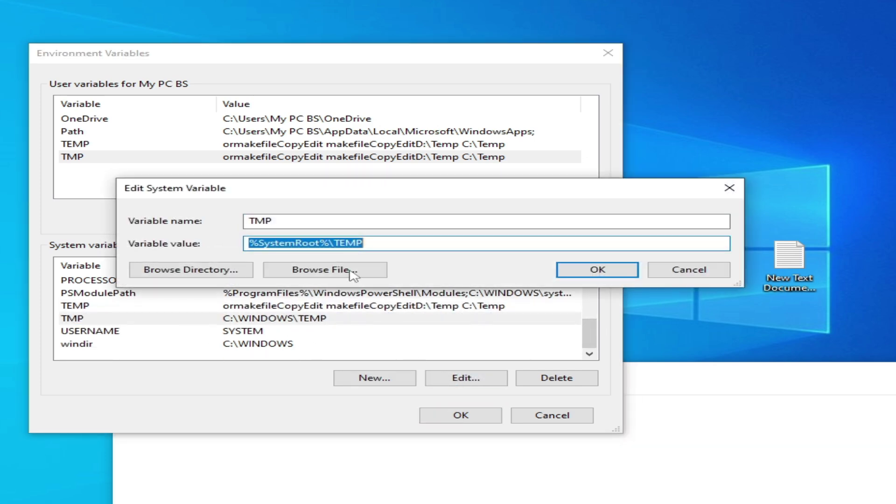
right_click(352, 242)
click(387, 302)
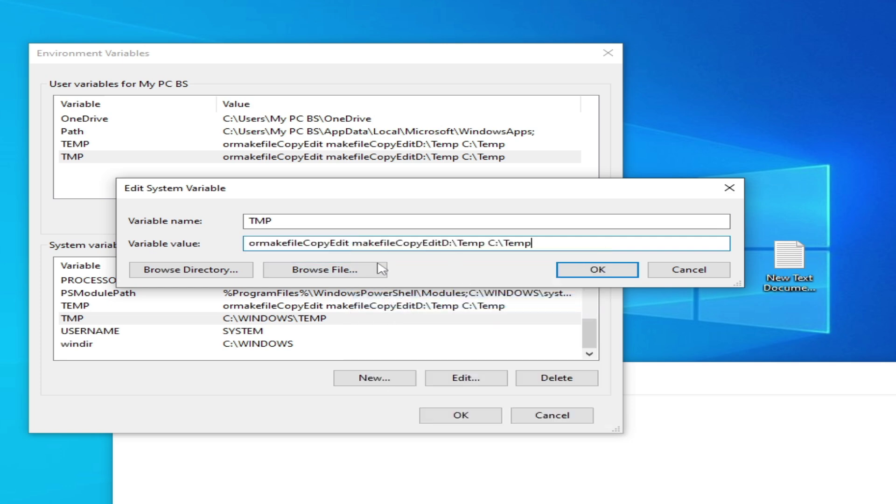
click(571, 273)
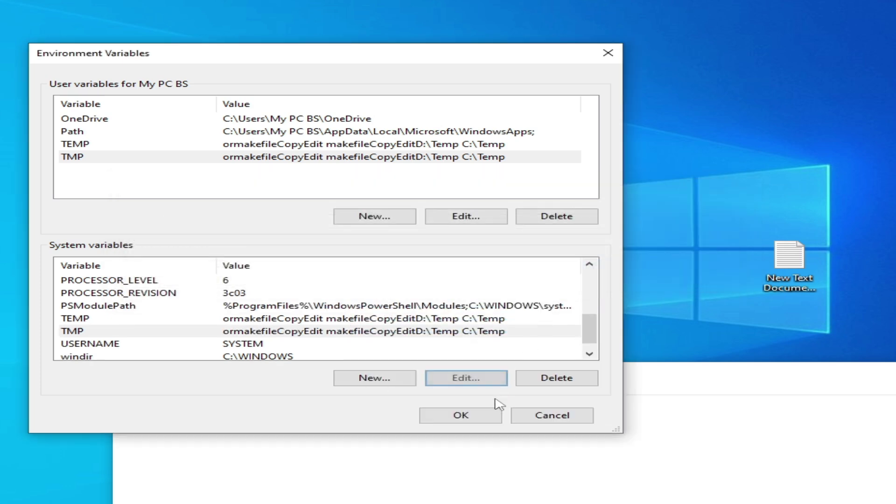
Save the environment variables and move the NVIDIA installer to the desktop centre
click(465, 416)
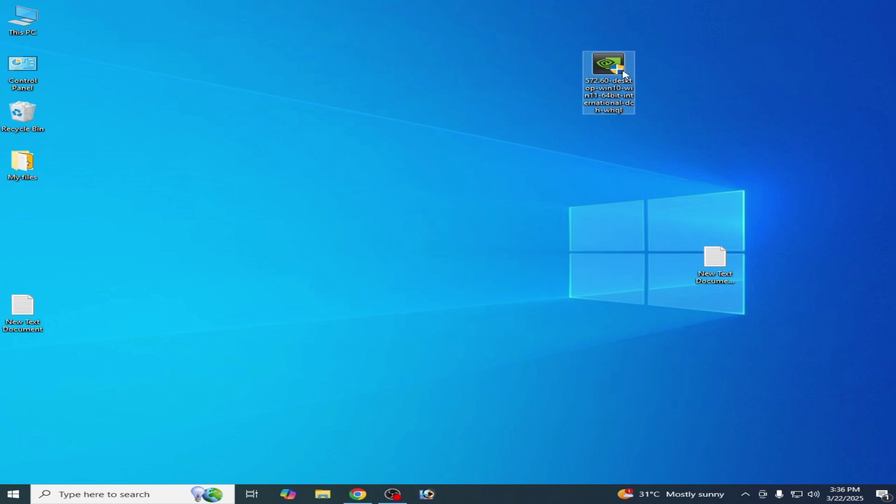
drag(625, 73, 411, 219)
right_click(402, 221)
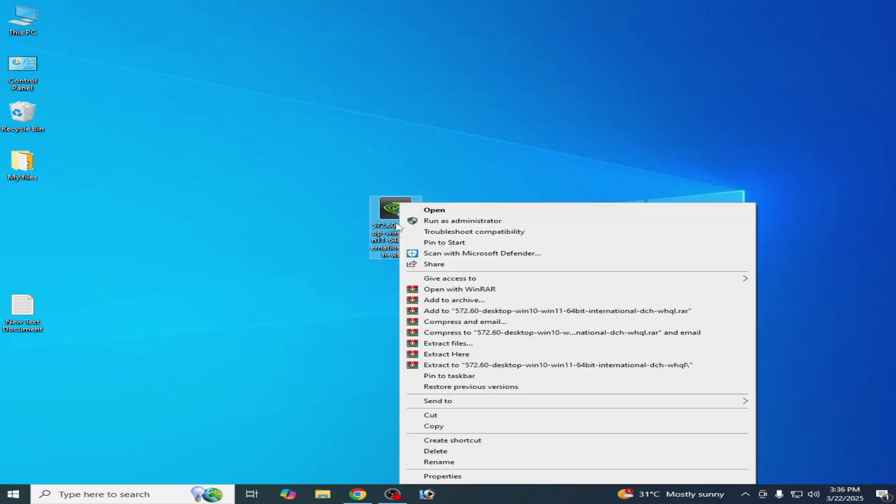
Extract the NVIDIA 572.60 driver package into its own desktop folder with WinRAR
click(465, 221)
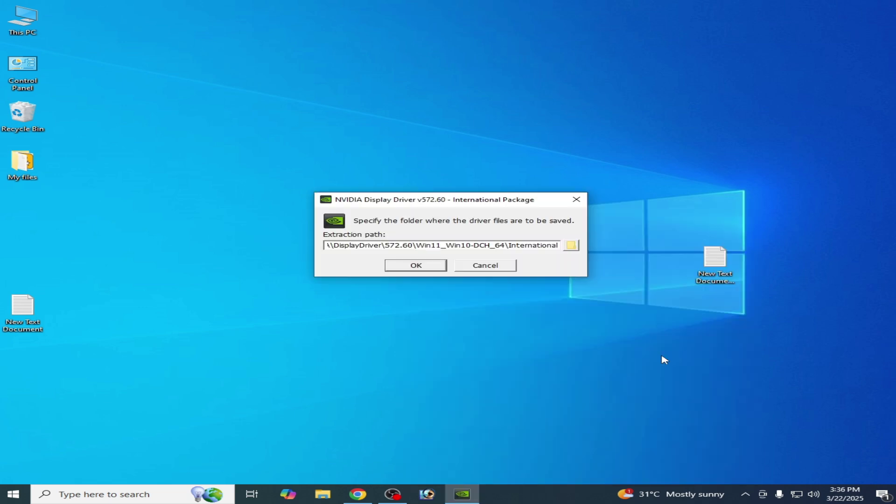
key(Escape)
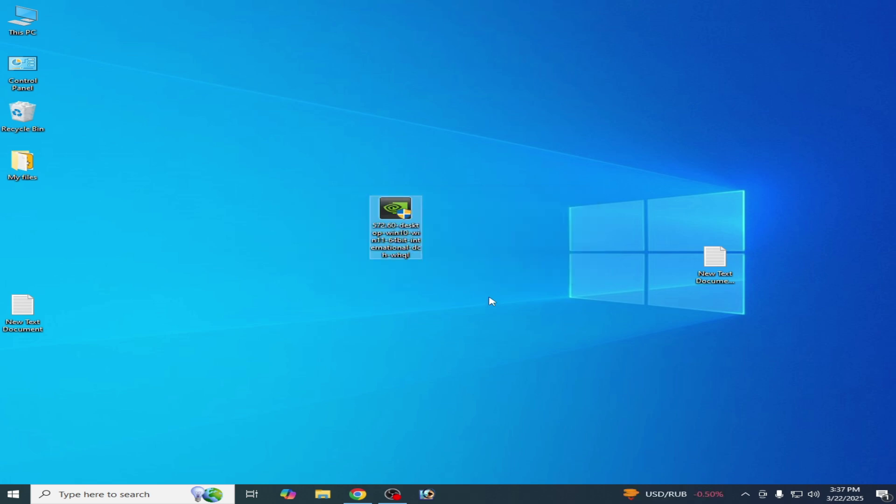
drag(397, 236, 270, 316)
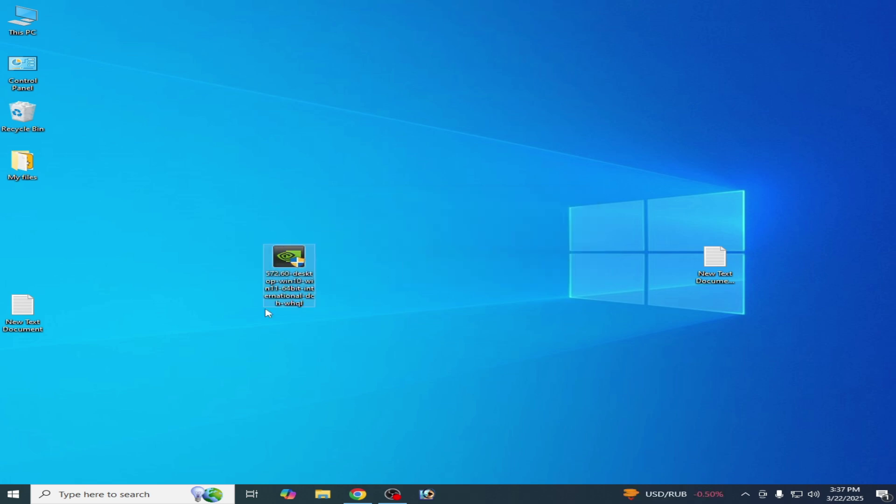
right_click(287, 270)
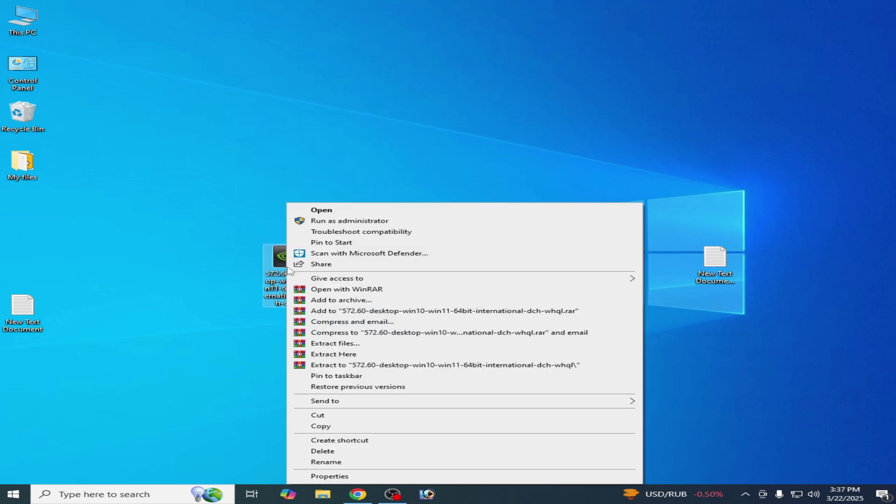
click(338, 369)
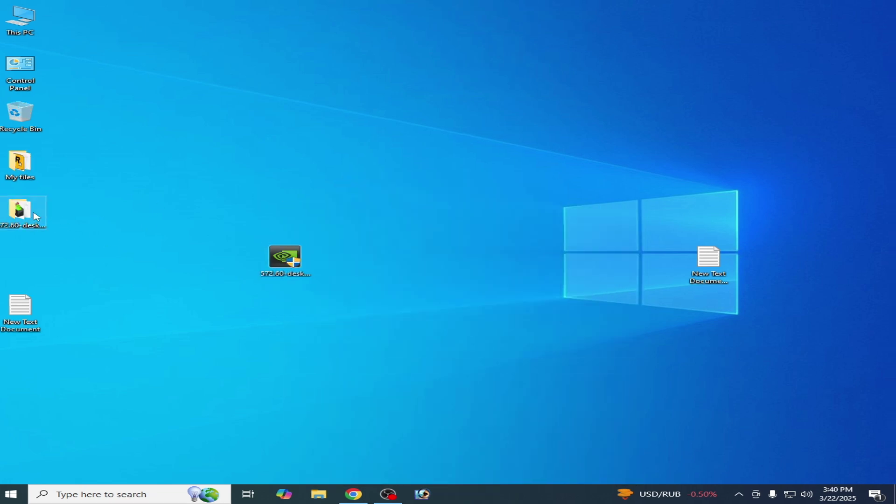
Open the extracted driver folder and select setup to run as administrator
double_click(34, 211)
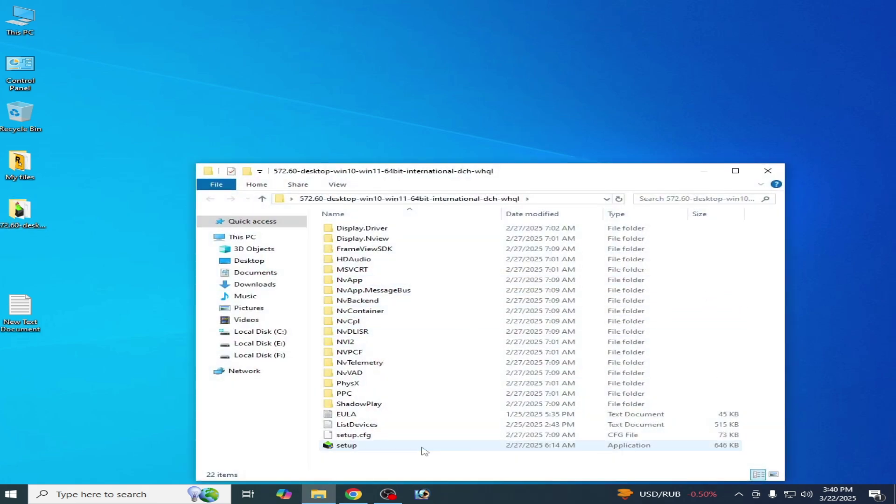
click(342, 446)
right_click(339, 445)
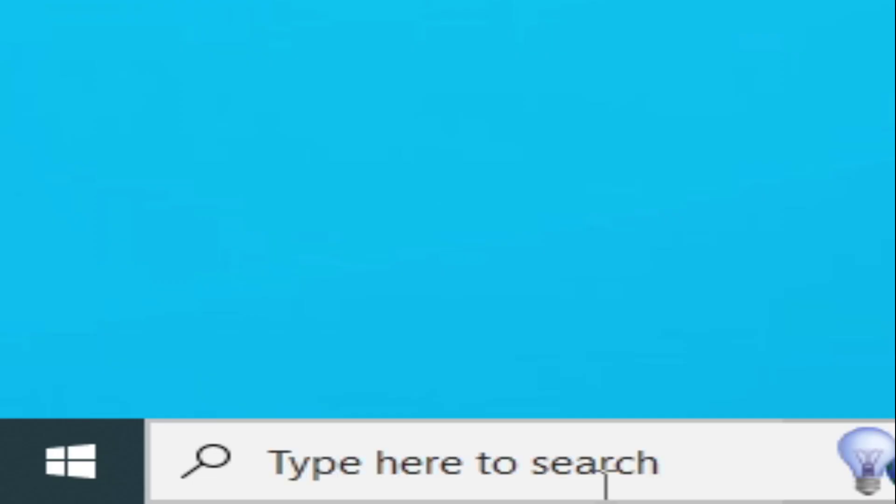
Launch System Configuration and limit boot to 1 processor in the advanced boot options
click(133, 499)
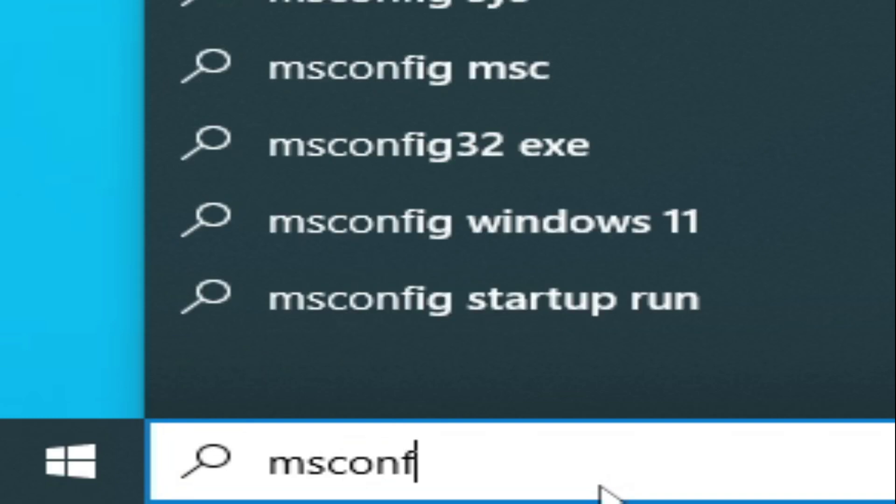
text(ig)
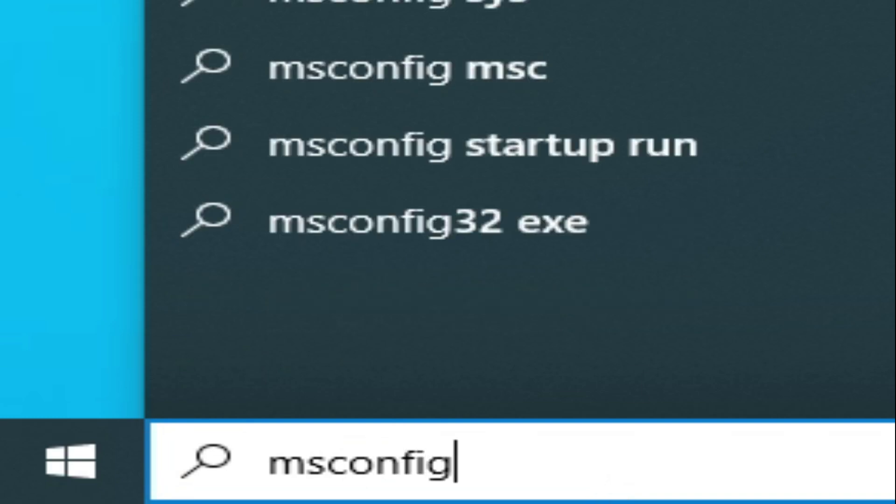
key(Return)
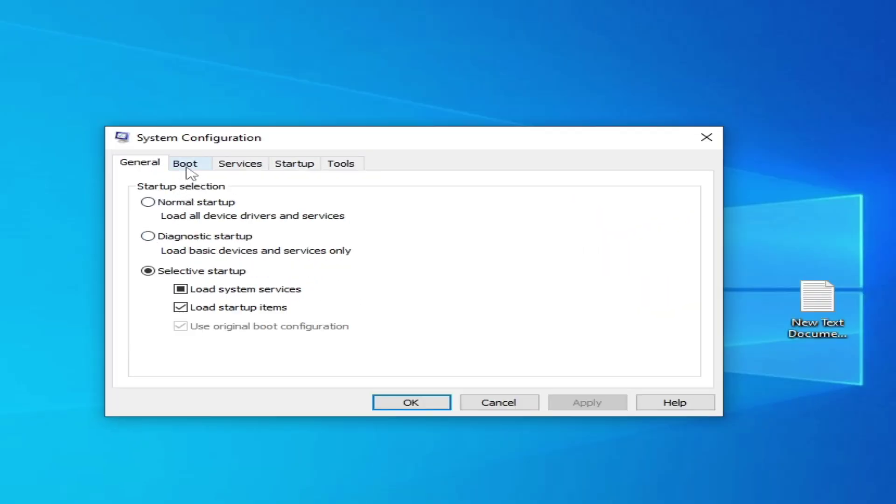
click(291, 168)
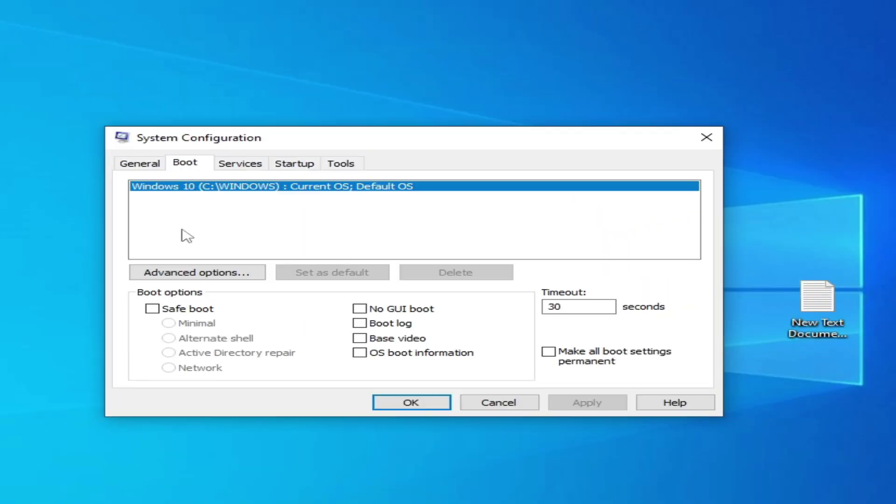
click(192, 274)
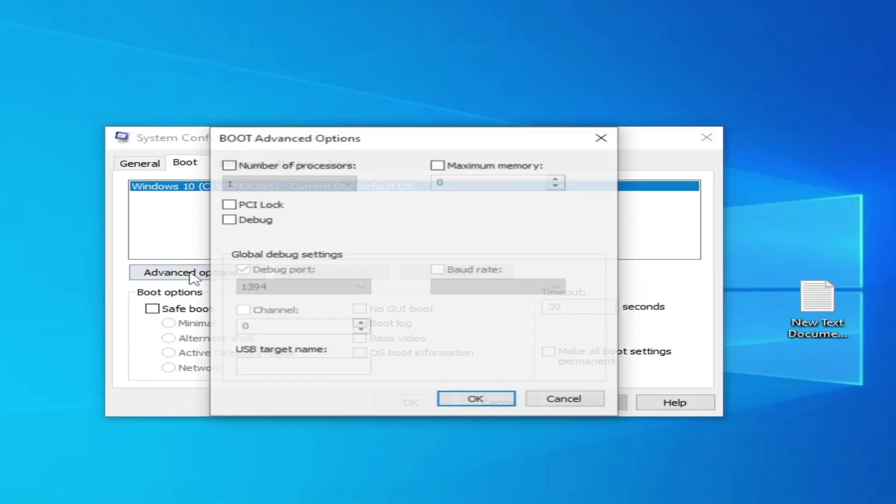
click(237, 167)
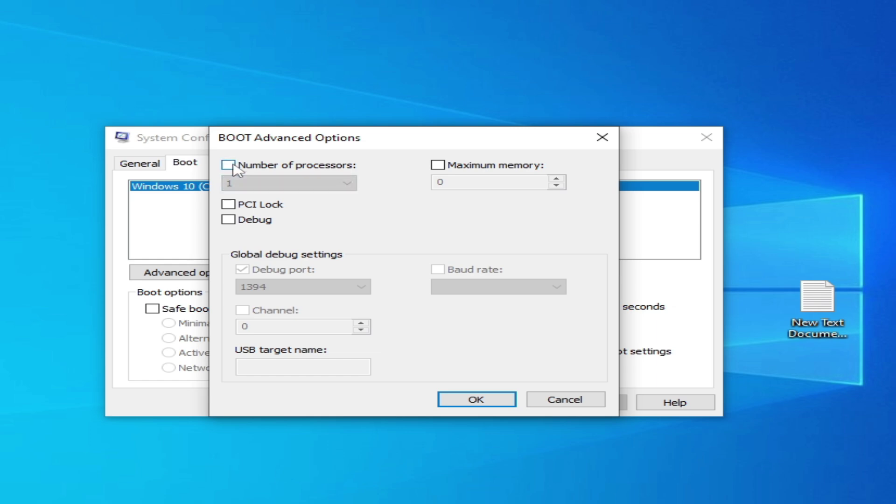
click(237, 167)
click(300, 187)
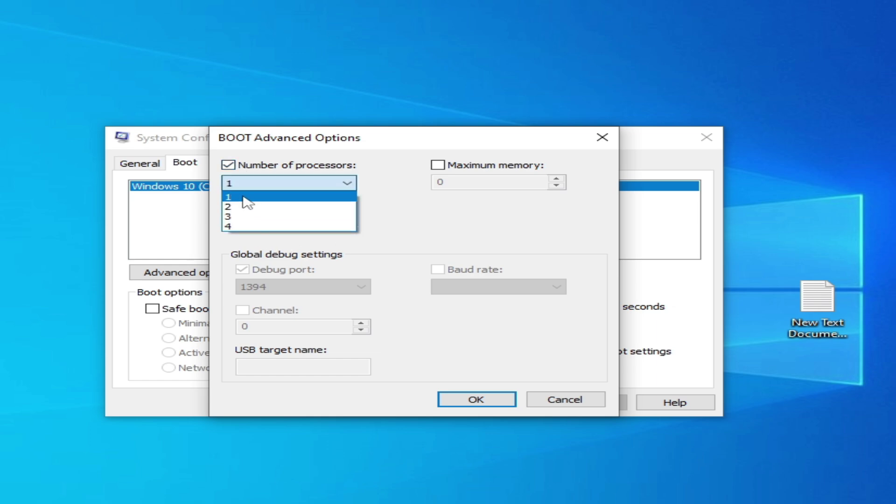
click(244, 195)
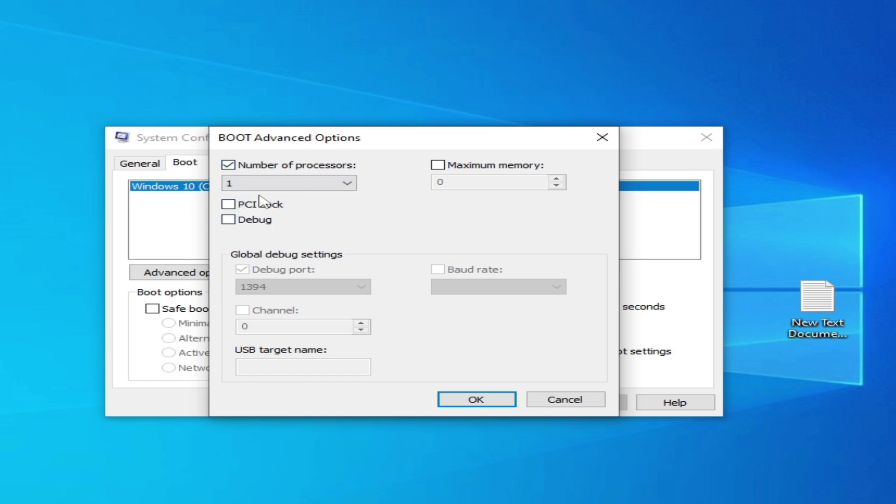
click(484, 400)
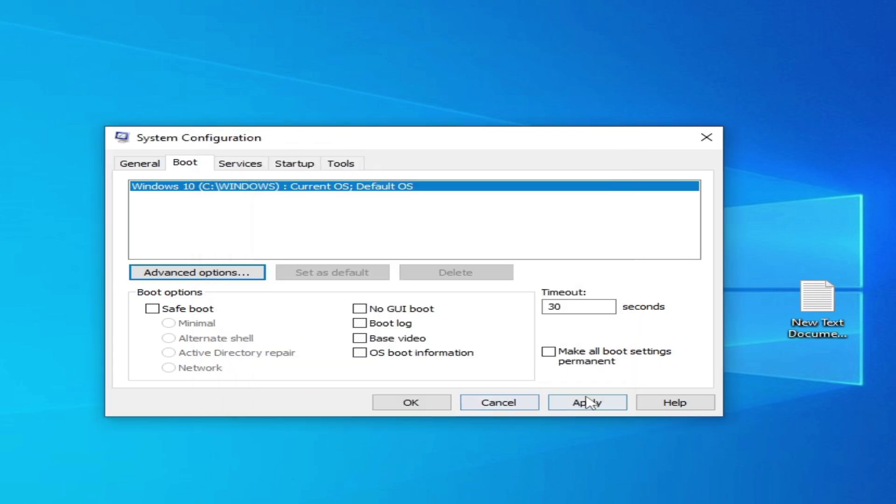
Apply the boot change and restart the computer
click(590, 402)
click(414, 402)
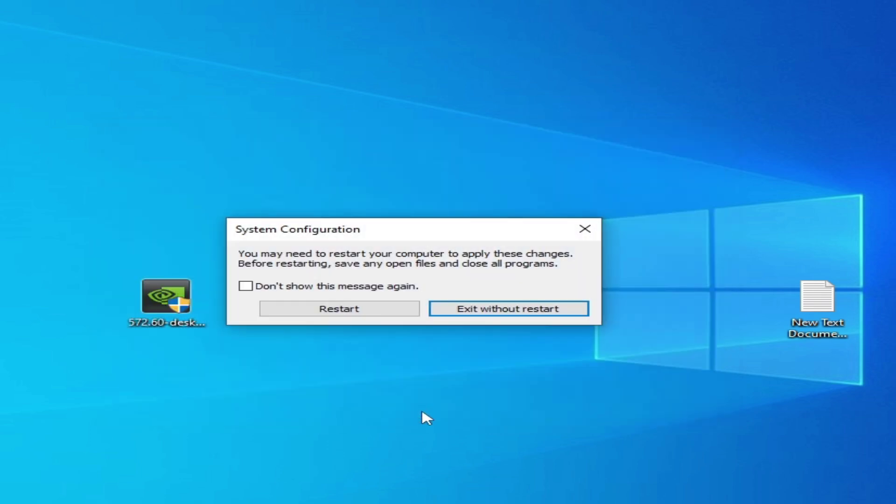
click(357, 308)
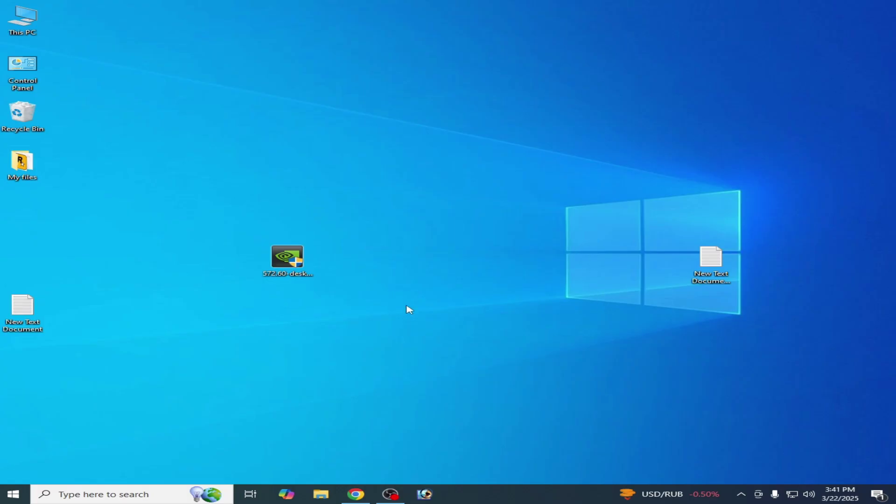
Run the NVIDIA driver package as administrator and dismiss the extraction prompt
right_click(298, 263)
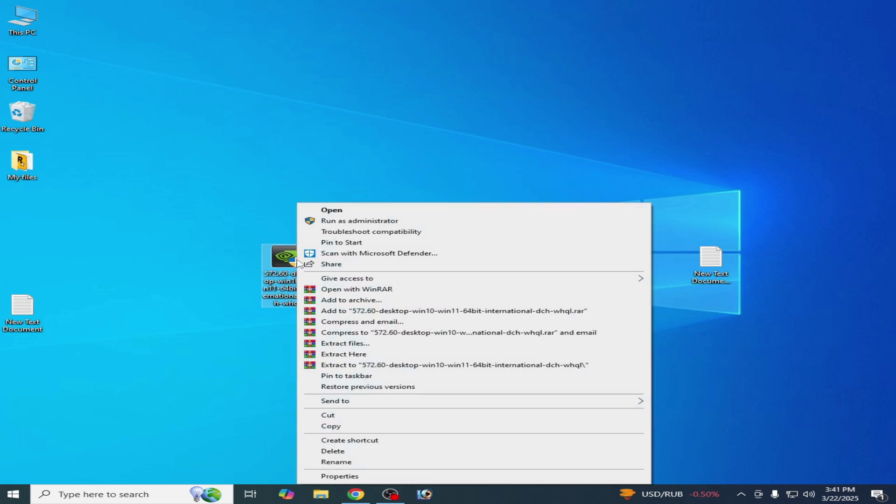
click(345, 221)
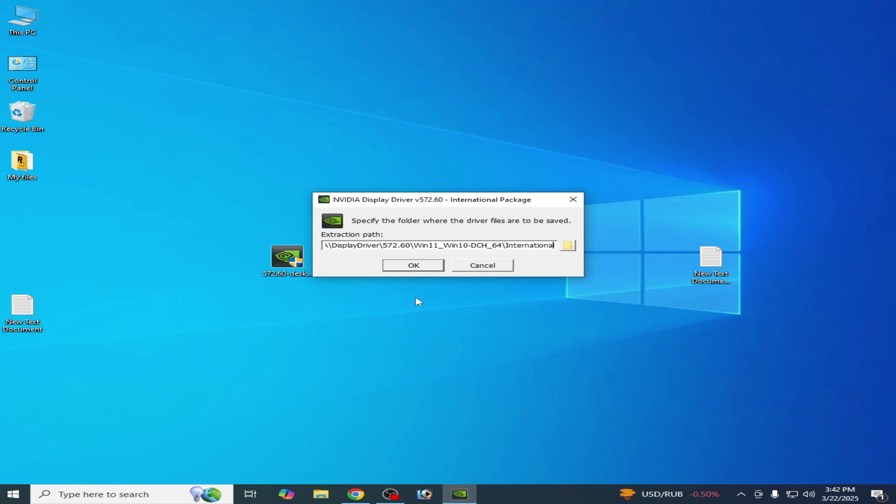
key(Escape)
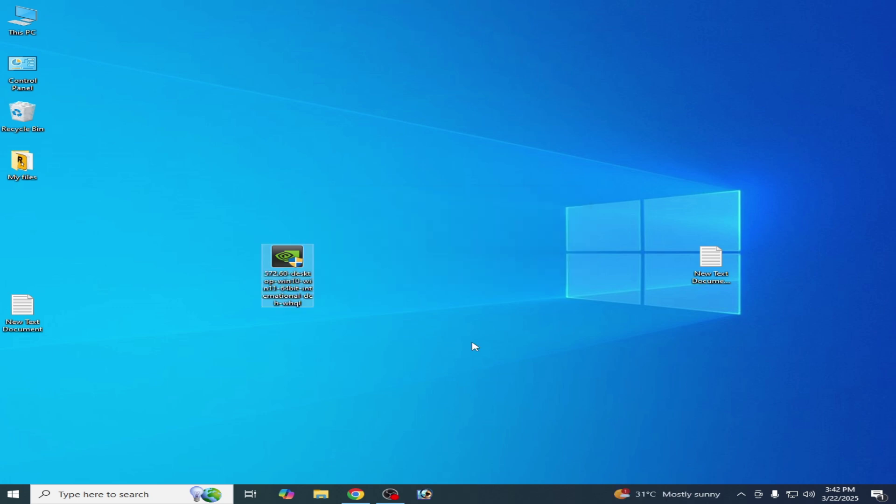
Open msconfig and uncheck Number of processors in the advanced boot options, then apply
click(161, 494)
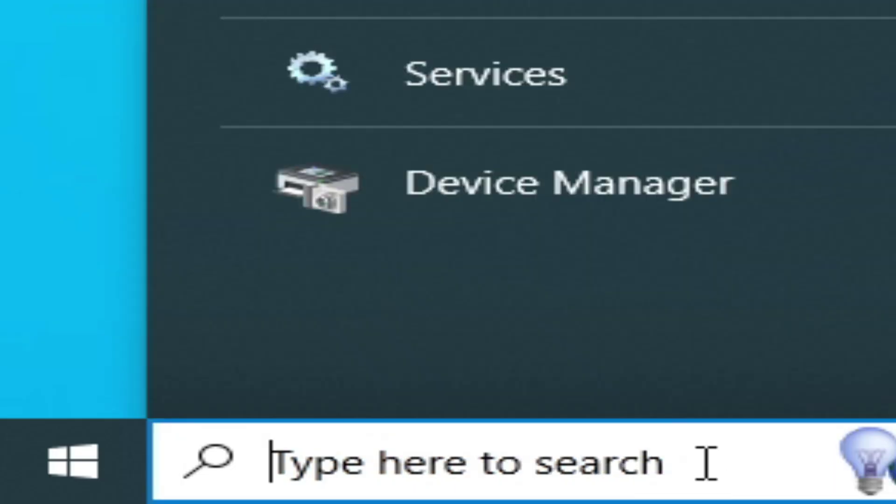
text(m)
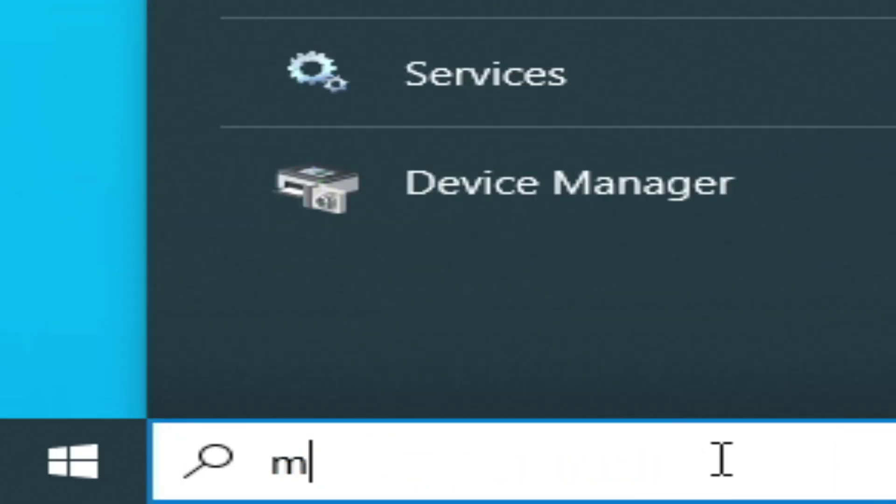
text(sco)
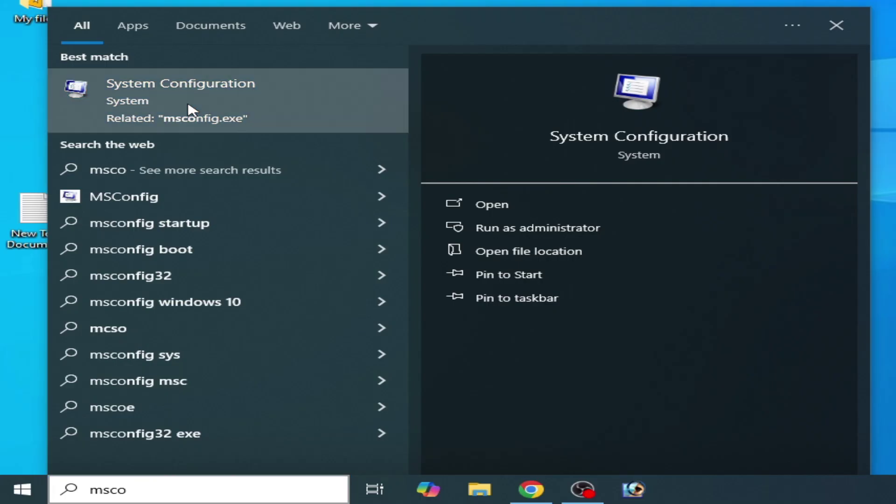
click(191, 109)
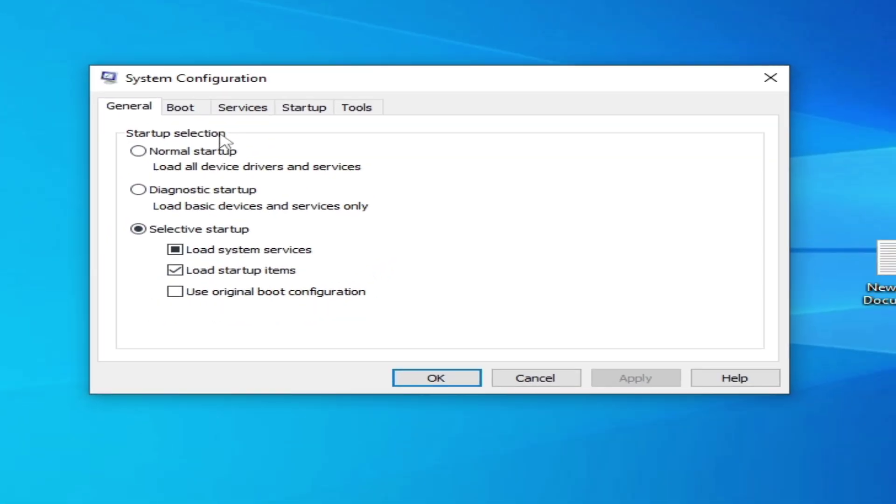
click(186, 108)
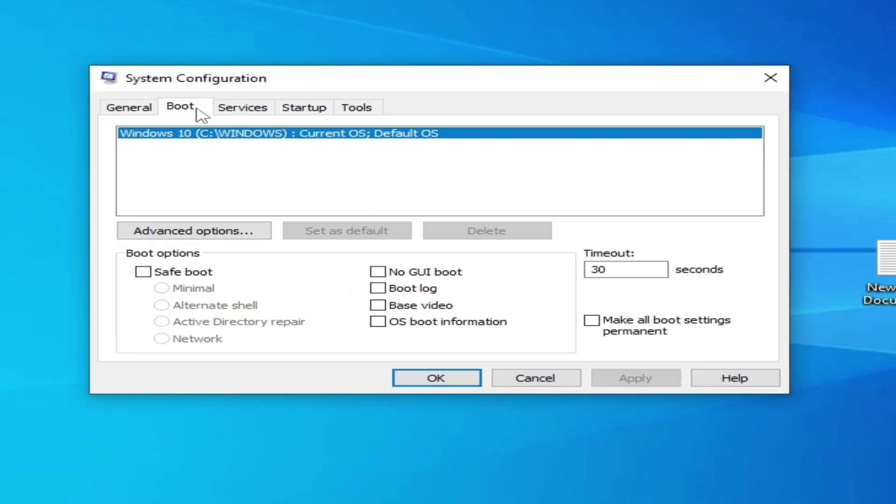
click(208, 230)
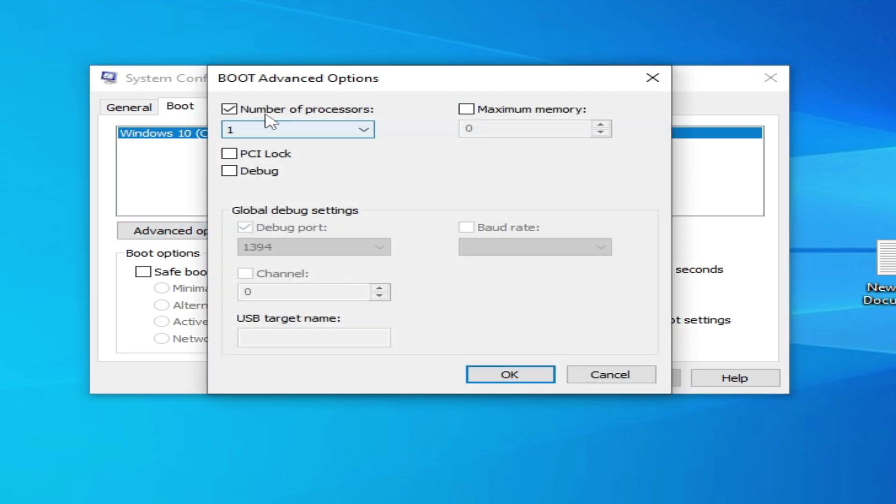
click(229, 109)
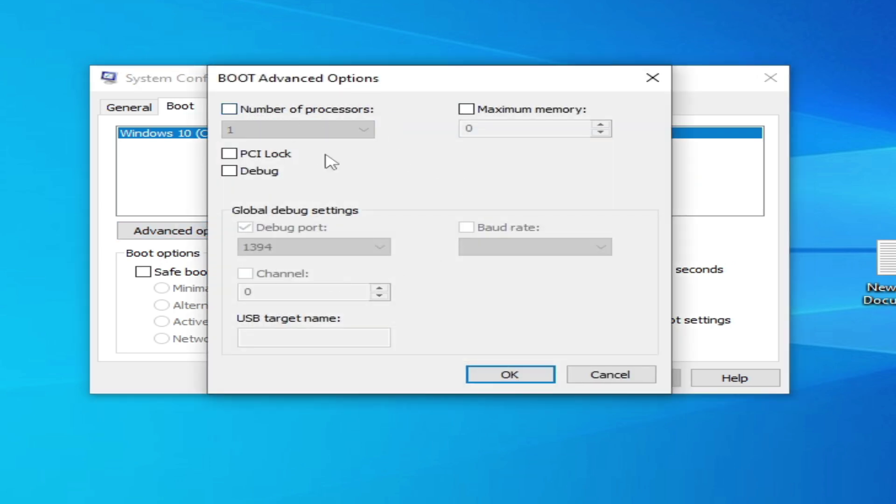
click(511, 376)
click(639, 383)
click(434, 381)
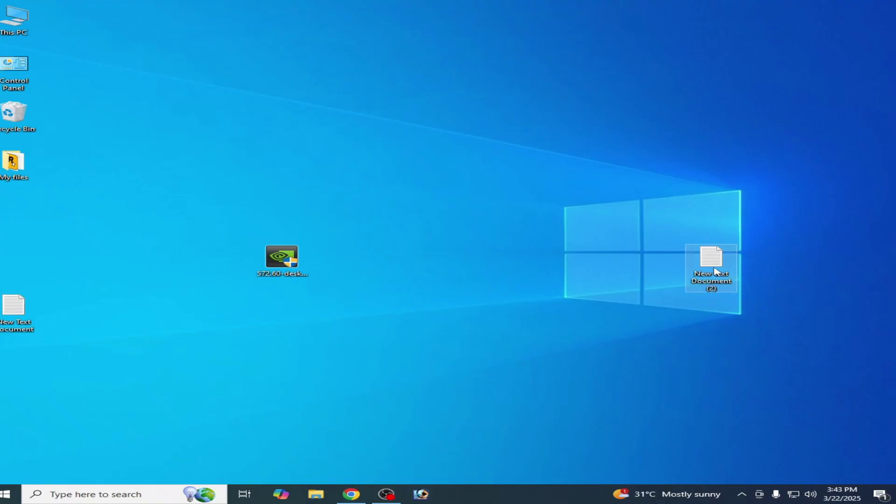
Reopen New Text Document (2) with the original paths, and System Properties on its Advanced tab
double_click(723, 267)
drag(476, 345, 552, 231)
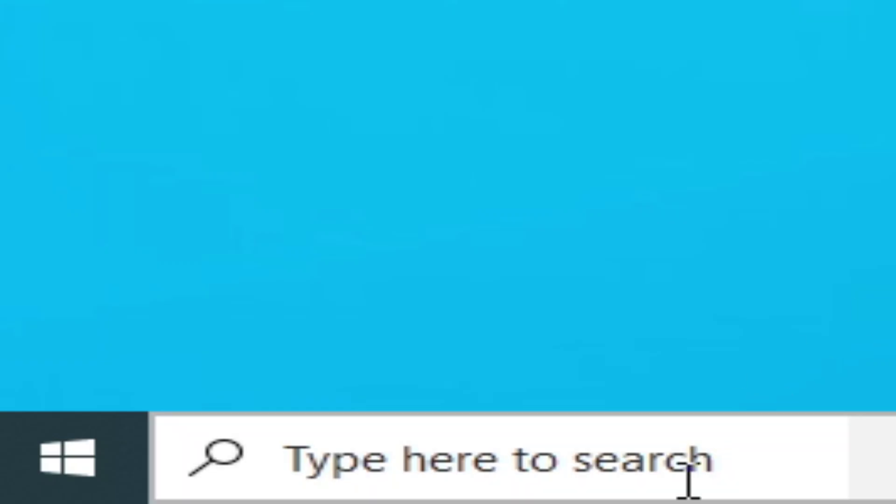
click(135, 498)
right_click(133, 499)
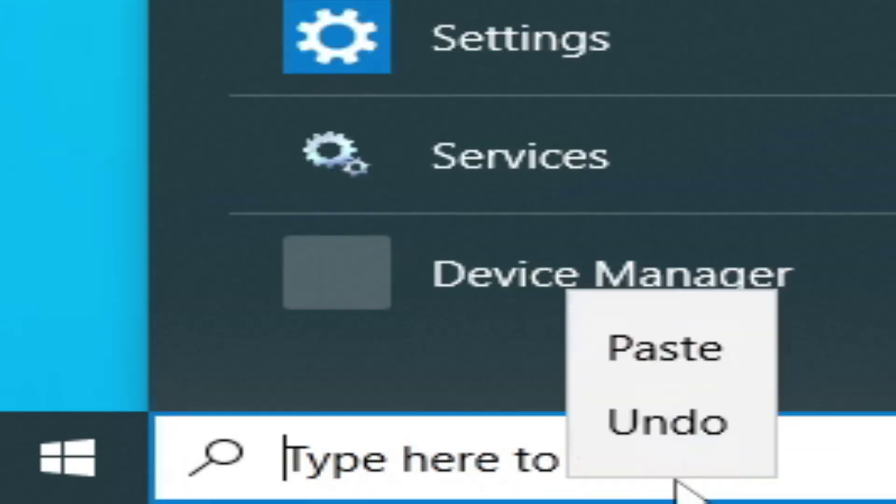
click(689, 368)
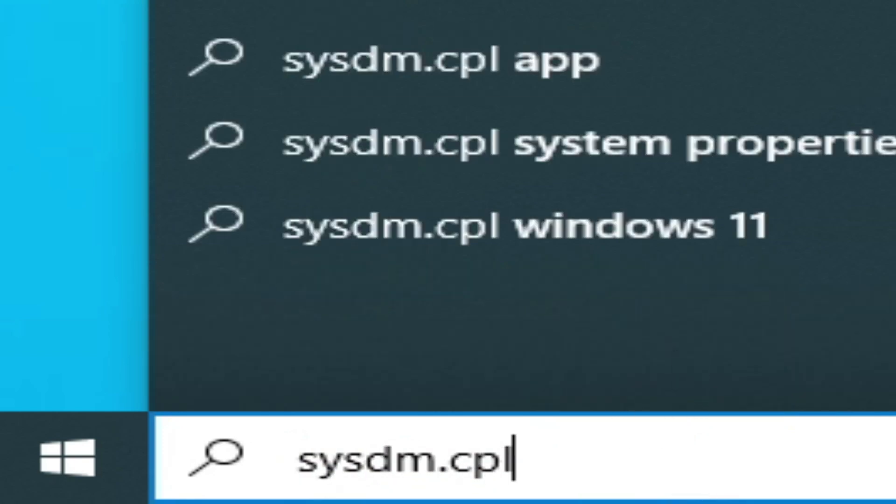
click(96, 228)
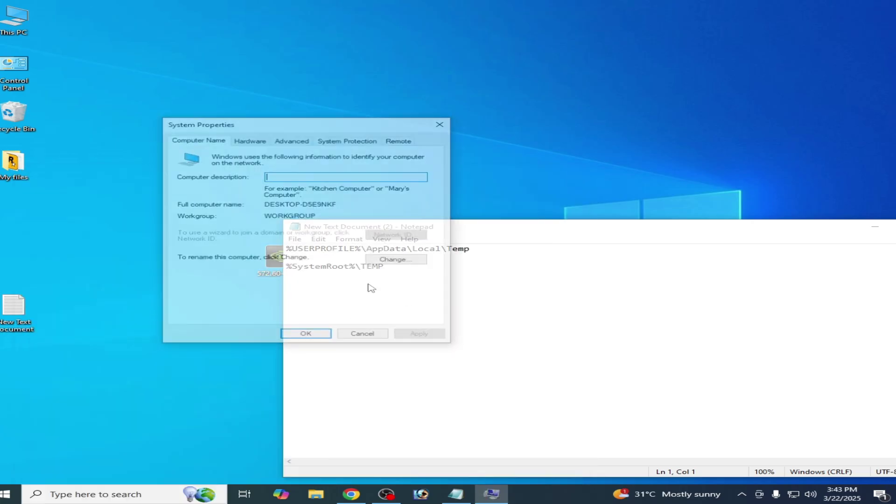
click(290, 140)
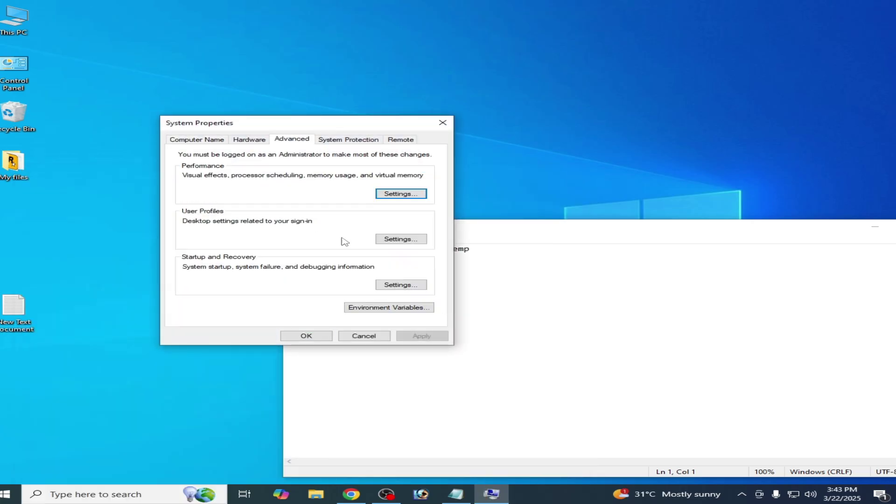
Copy the original user temp path %USERPROFILE%\AppData\Local\Temp from the Notepad note
click(373, 306)
click(278, 172)
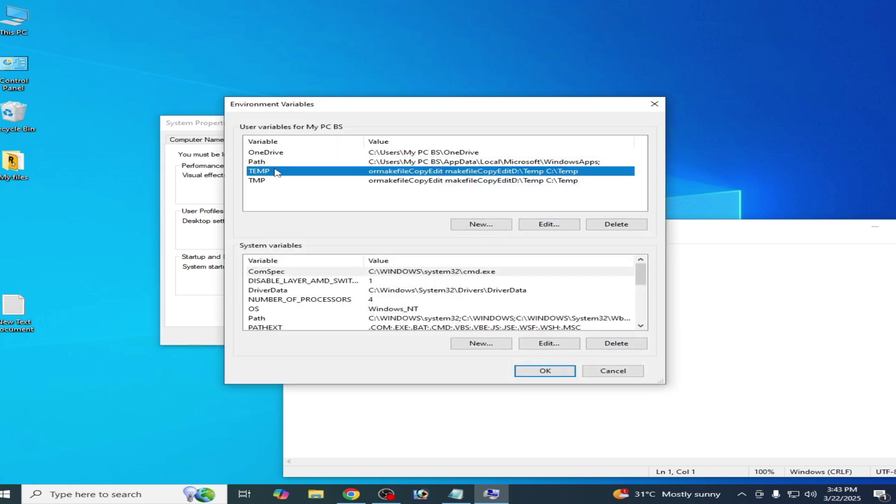
click(675, 230)
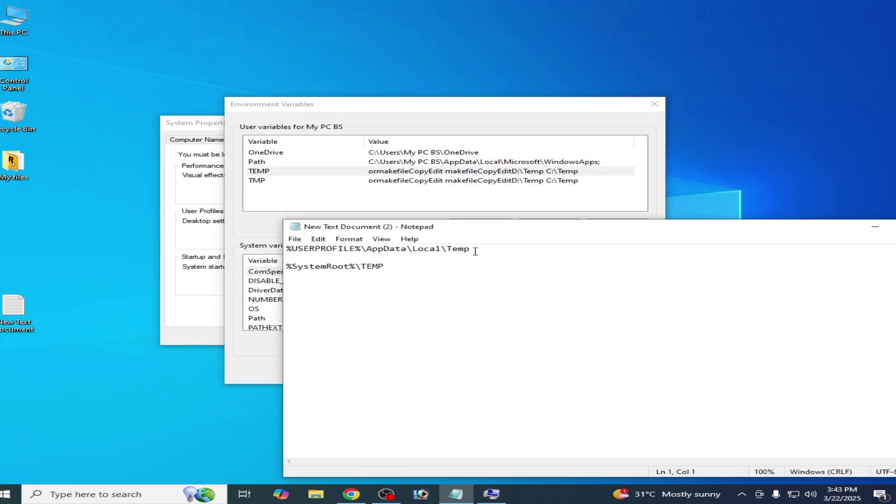
drag(475, 251, 279, 252)
right_click(290, 249)
click(328, 279)
Set the user TEMP variable's value to %USERPROFILE%\AppData\Local\Temp
click(452, 110)
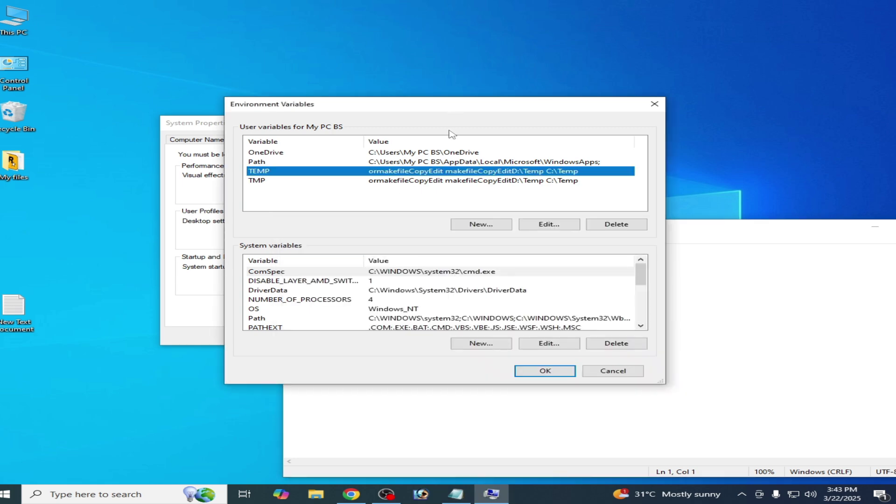
click(549, 225)
right_click(381, 248)
click(415, 288)
click(579, 267)
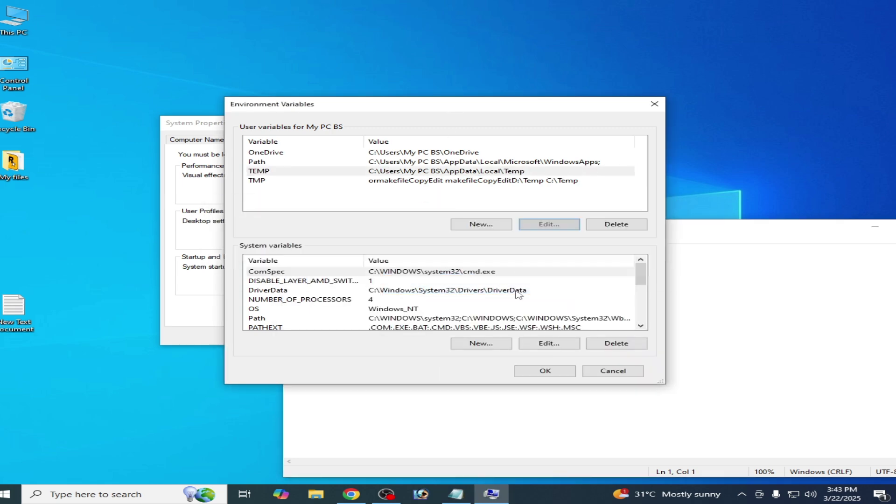
Set the user TMP variable's value to %USERPROFILE%\AppData\Local\Temp as well
click(275, 181)
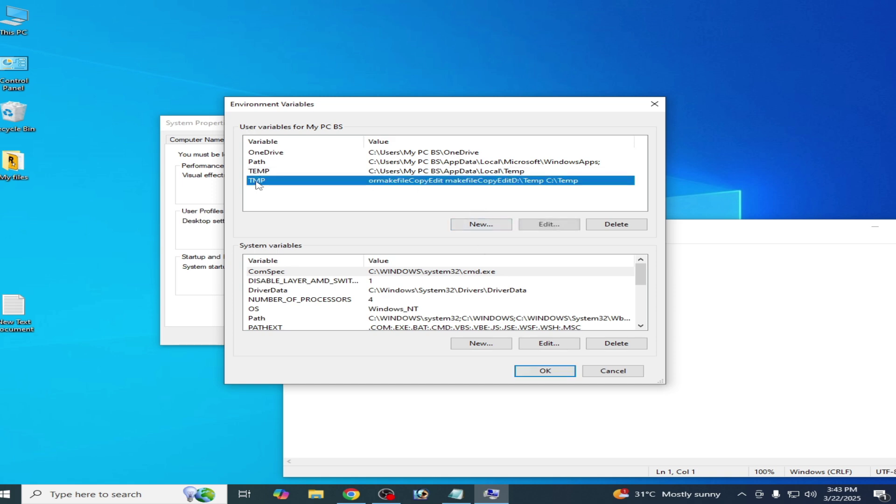
click(524, 224)
right_click(406, 247)
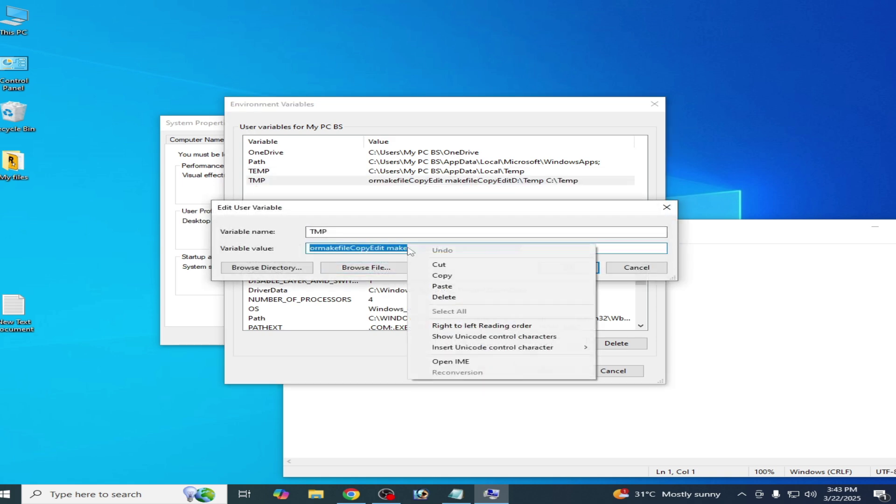
click(420, 287)
click(552, 270)
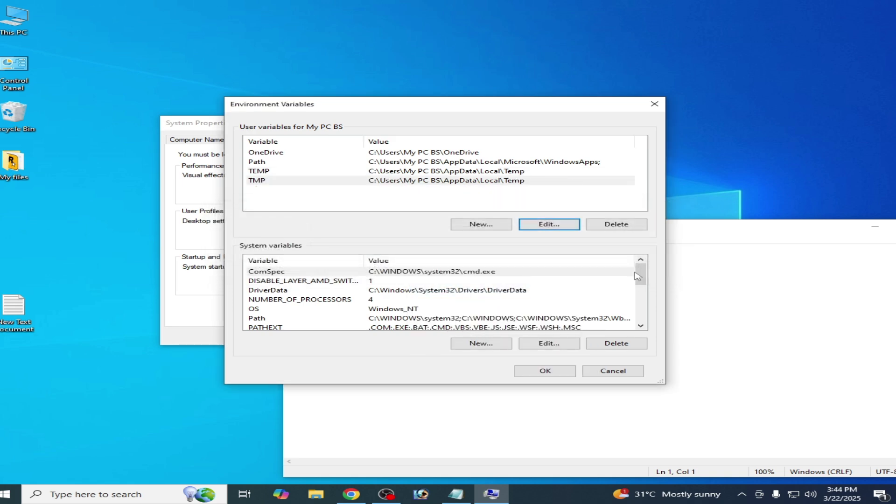
drag(639, 275, 639, 307)
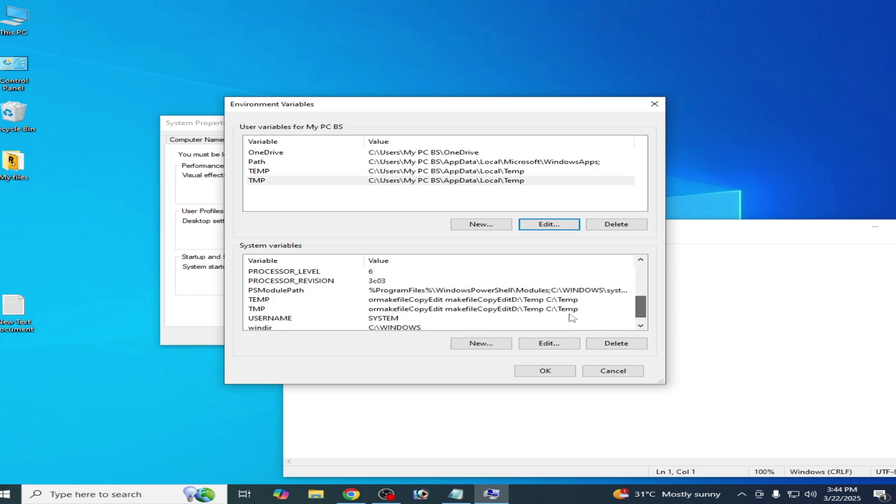
Open the system TEMP variable for editing and copy %SystemRoot%\TEMP from the note
click(379, 300)
click(531, 345)
click(554, 392)
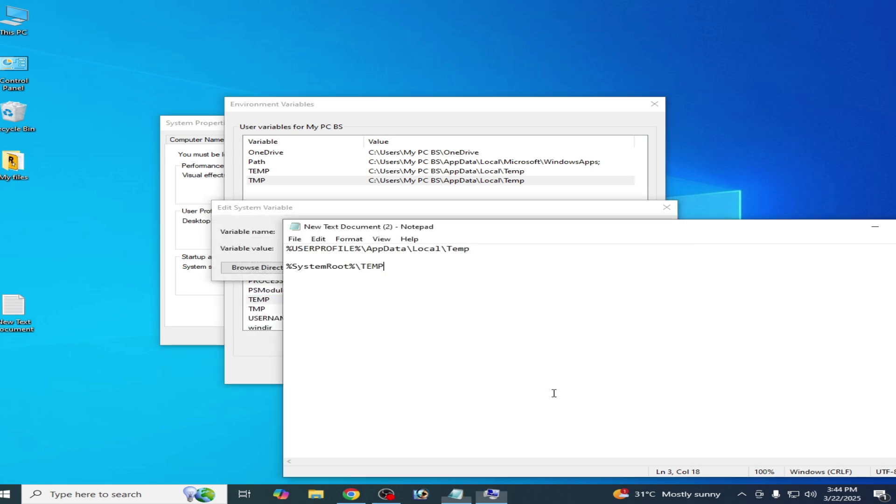
drag(389, 266, 299, 260)
click(292, 267)
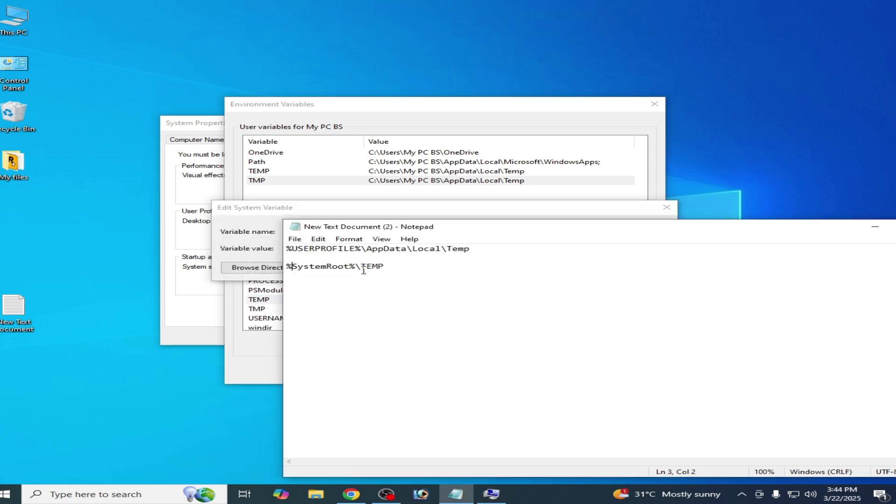
drag(381, 267, 275, 267)
right_click(304, 269)
click(329, 300)
Set the system TEMP variable's value to %SystemRoot%\TEMP
click(425, 212)
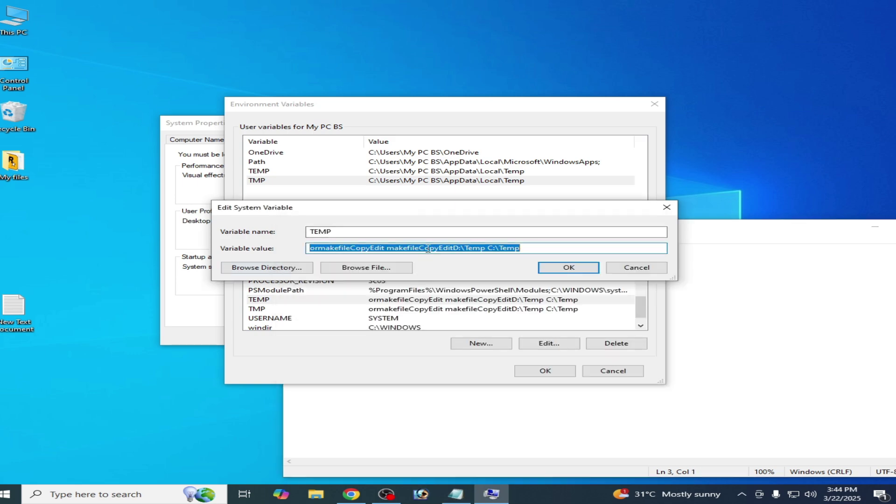
right_click(425, 247)
click(455, 290)
click(560, 272)
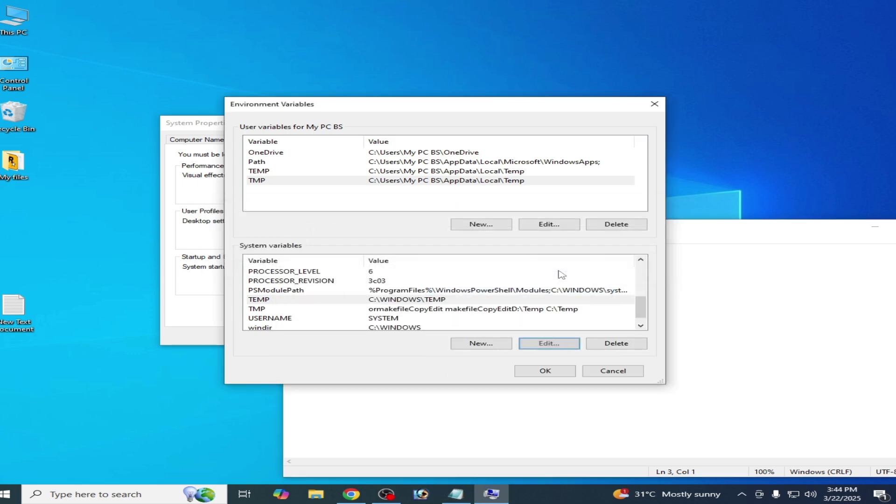
Set the system TMP variable's value to %SystemRoot%\TEMP as well
click(265, 309)
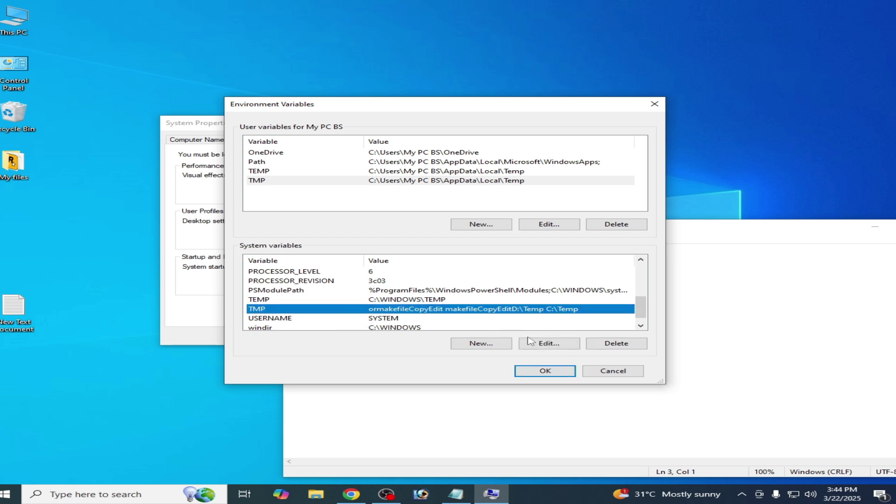
click(548, 343)
right_click(430, 248)
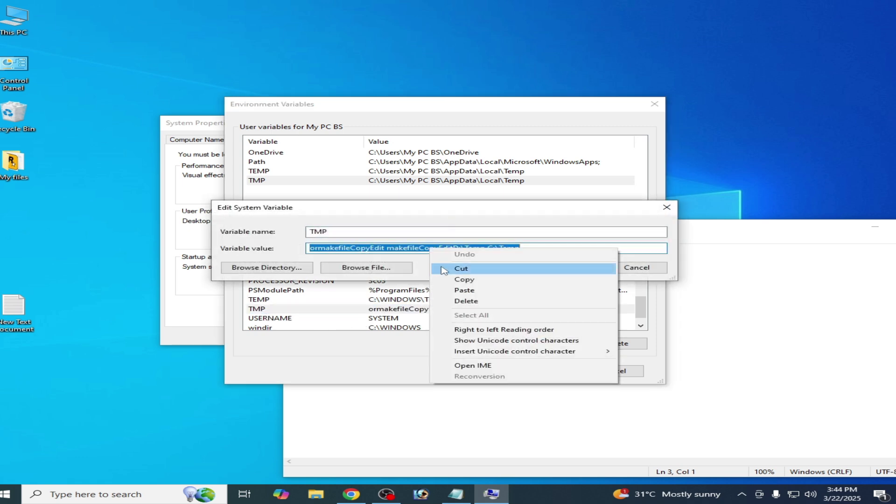
click(469, 290)
click(566, 267)
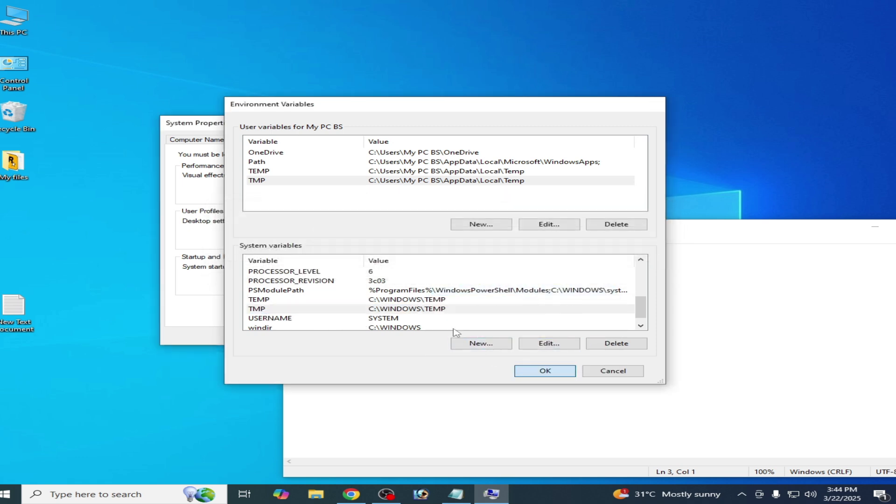